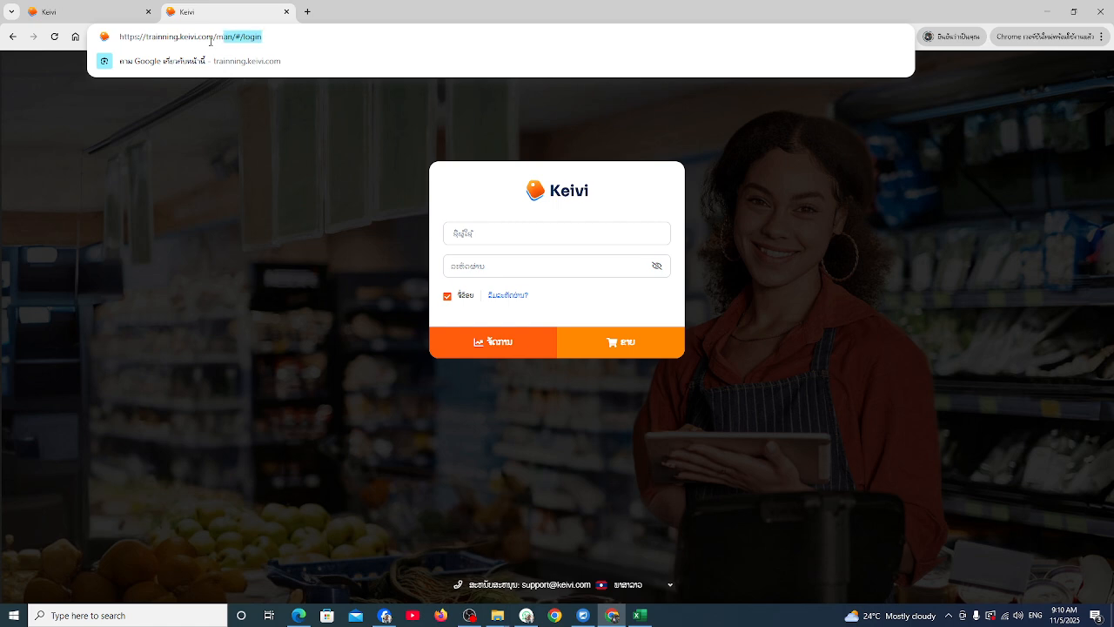
Clear the address suggestions, focus the login username field, and switch to the credentials workbook
{"action": "left_click", "coordinate": [313, 38]}
{"action": "left_click", "coordinate": [408, 235]}
{"action": "left_click", "coordinate": [474, 236]}
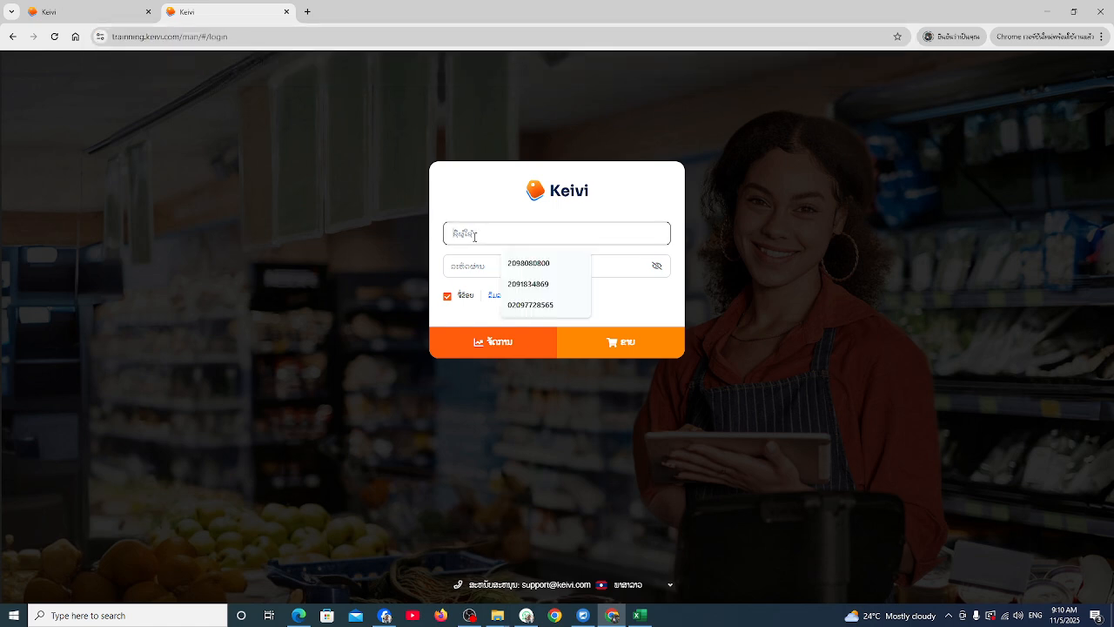
{"action": "left_click", "coordinate": [637, 614]}
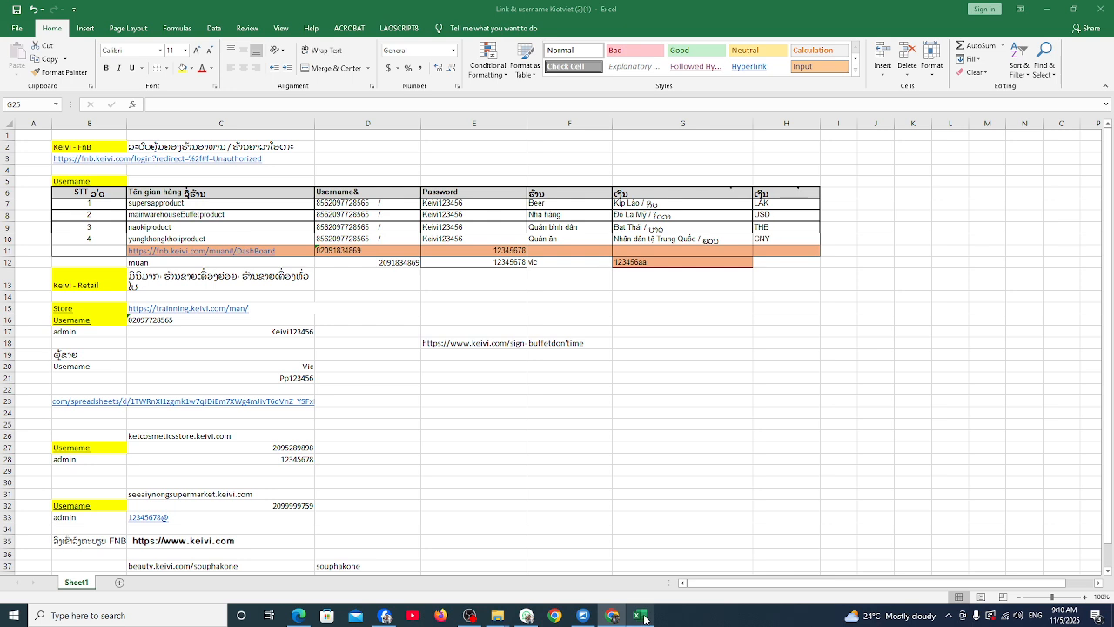
Copy the store username from cell C16 into the Keivi login form
{"action": "left_click", "coordinate": [257, 321]}
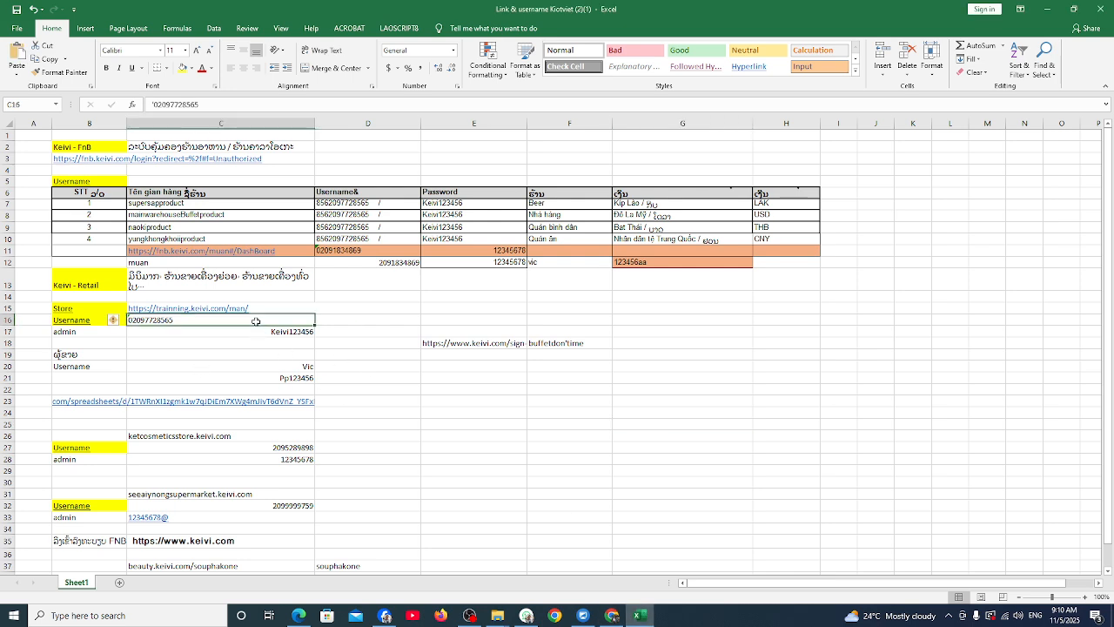
{"action": "key", "text": "ctrl+c"}
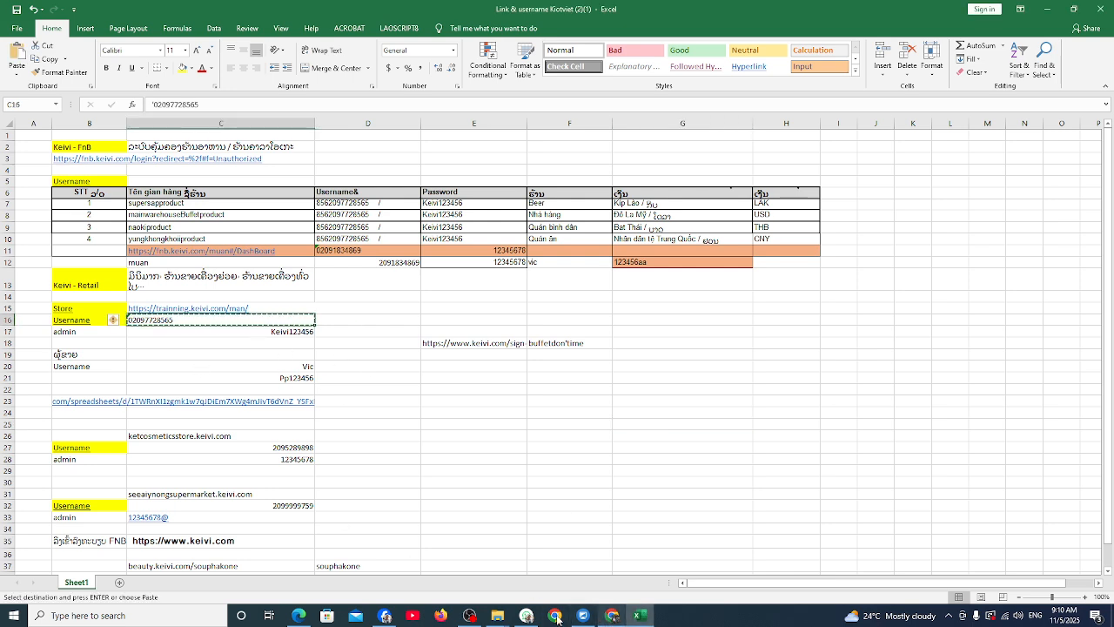
{"action": "left_click", "coordinate": [612, 615]}
{"action": "left_click", "coordinate": [474, 233]}
{"action": "key", "text": "ctrl+v"}
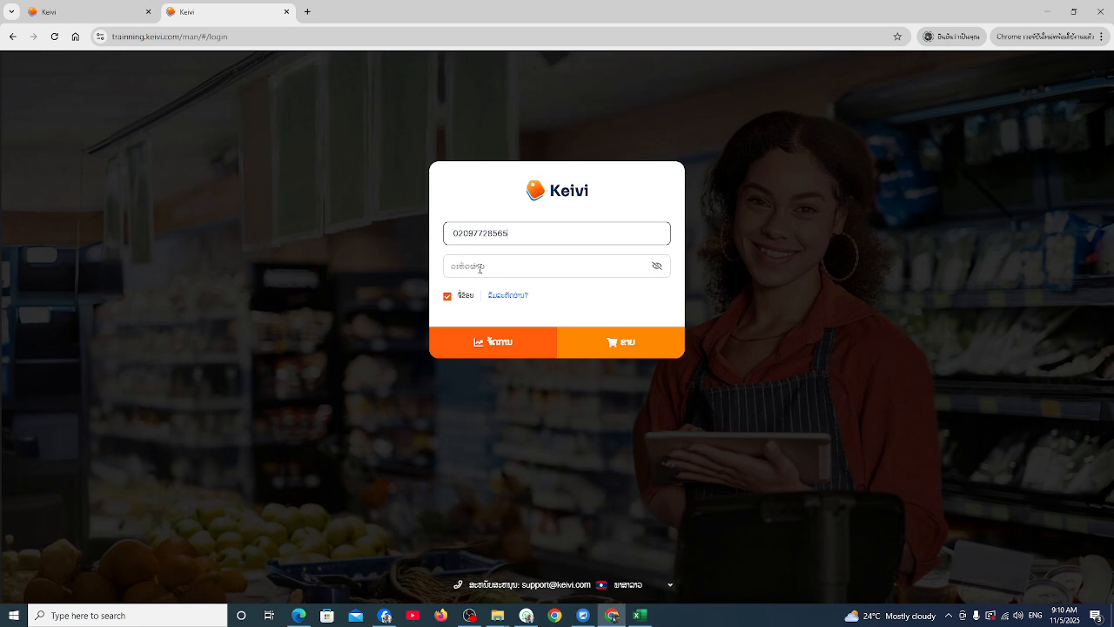
{"action": "left_click", "coordinate": [479, 267]}
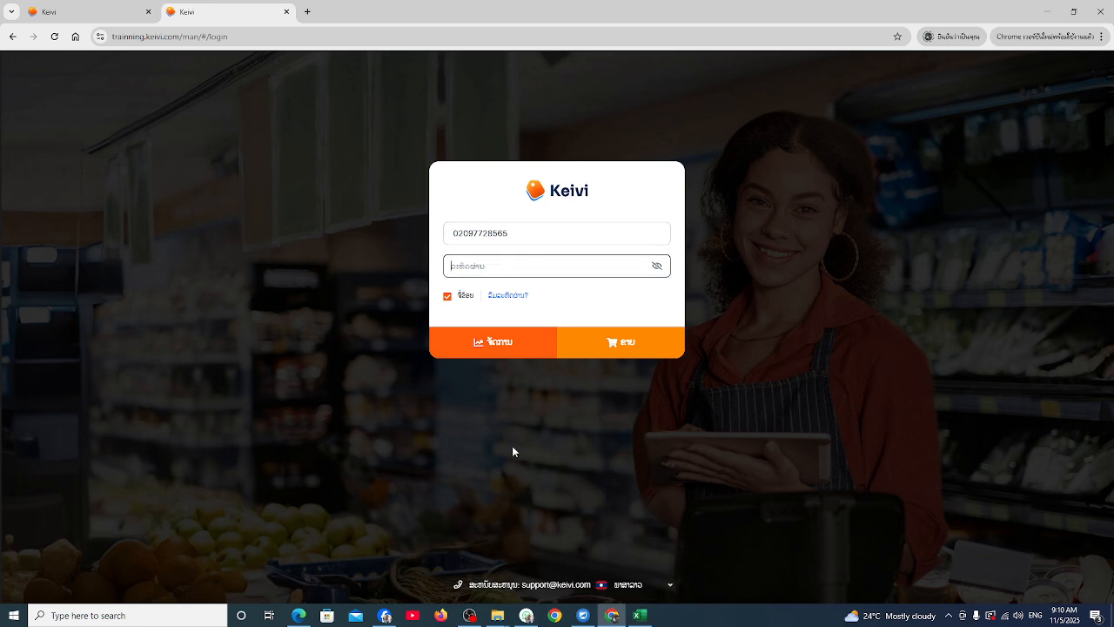
Paste the password from cell C17, reveal it to check, and sign in to management
{"action": "left_click", "coordinate": [641, 616]}
{"action": "left_click", "coordinate": [268, 331]}
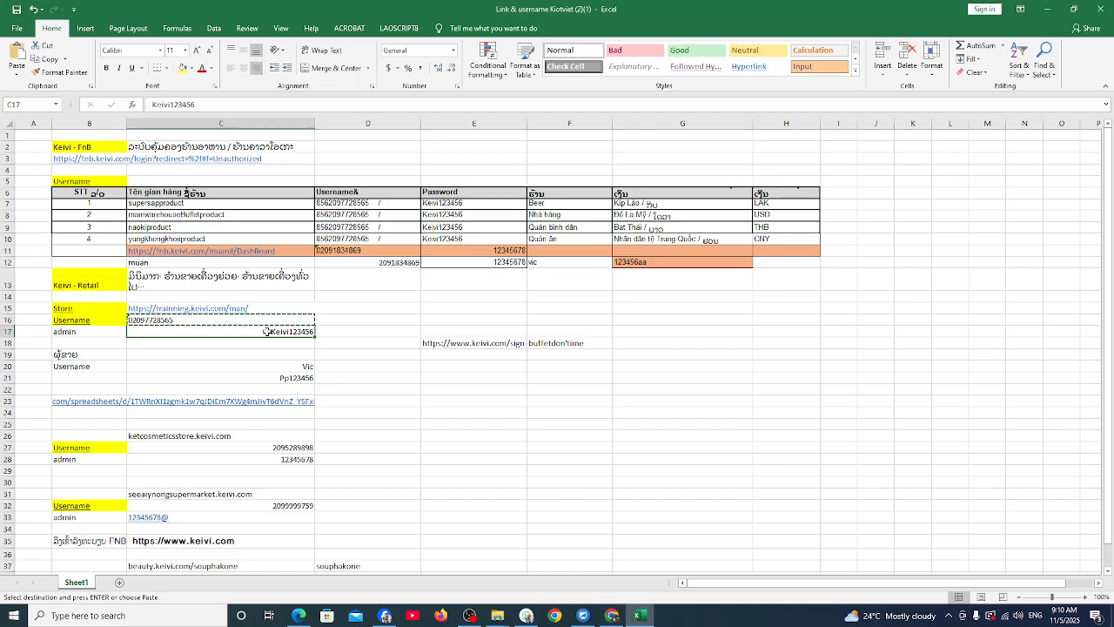
{"action": "key", "text": "ctrl+c"}
{"action": "left_click", "coordinate": [612, 615]}
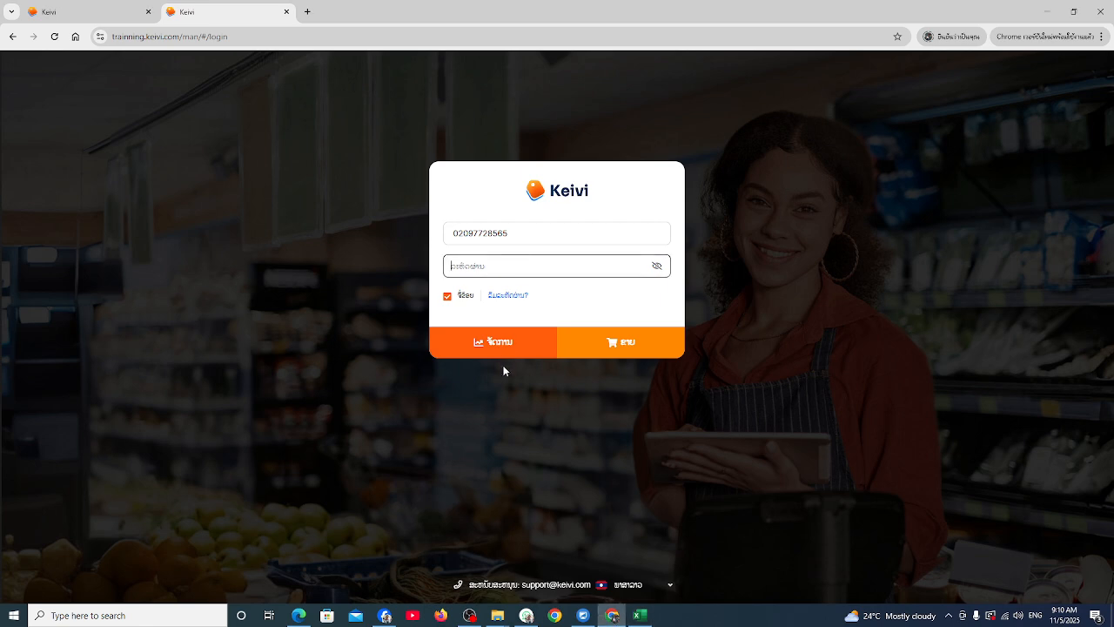
{"action": "key", "text": "ctrl+v"}
{"action": "left_click", "coordinate": [657, 268]}
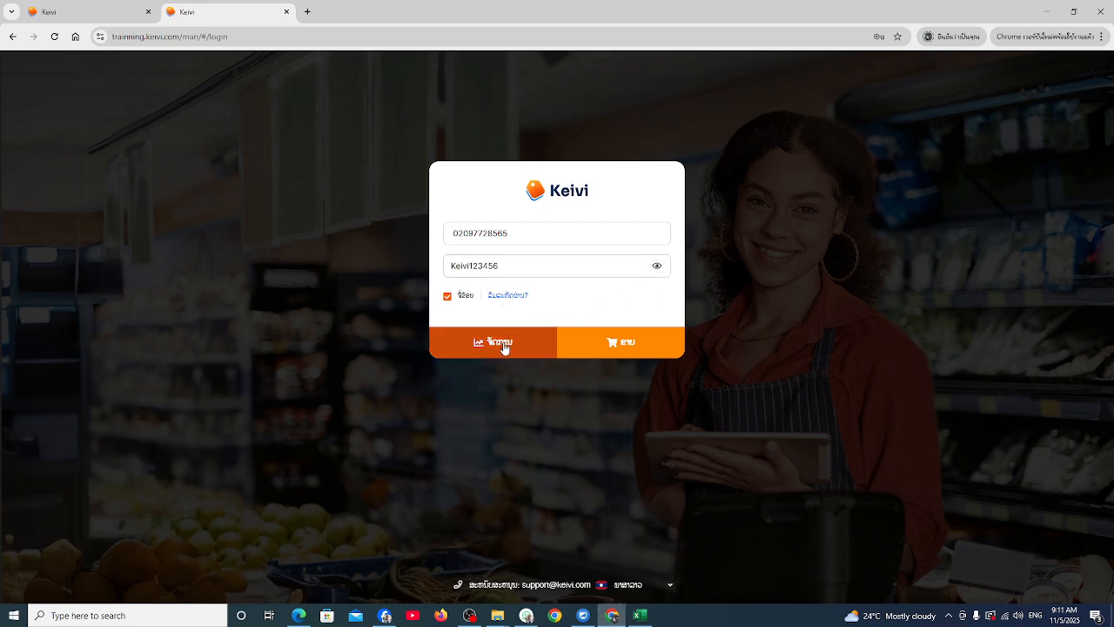
{"action": "left_click", "coordinate": [504, 347]}
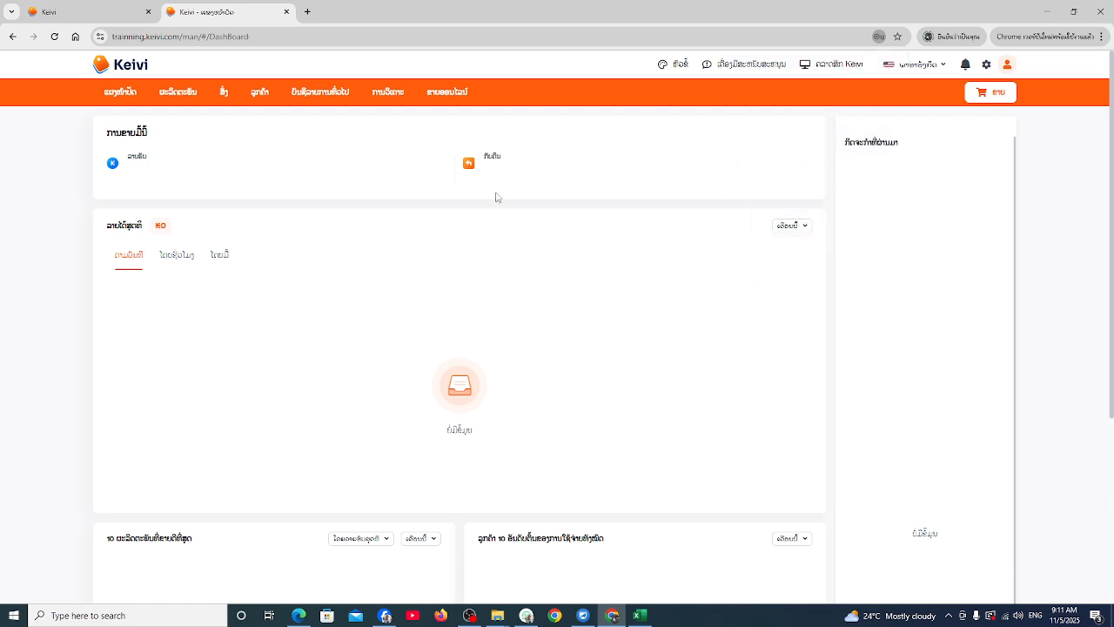
Check the interface language list, leaving Lao selected, and bring up the settings menu
{"action": "left_click", "coordinate": [944, 66]}
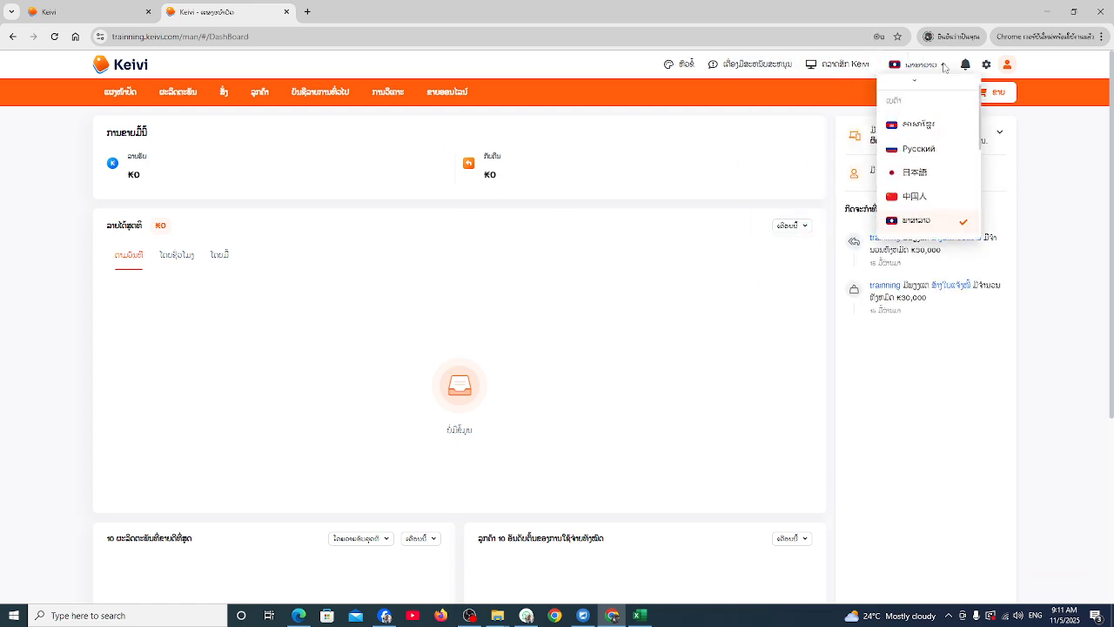
{"action": "scroll", "coordinate": [955, 215], "scroll_direction": "down", "scroll_amount": 1}
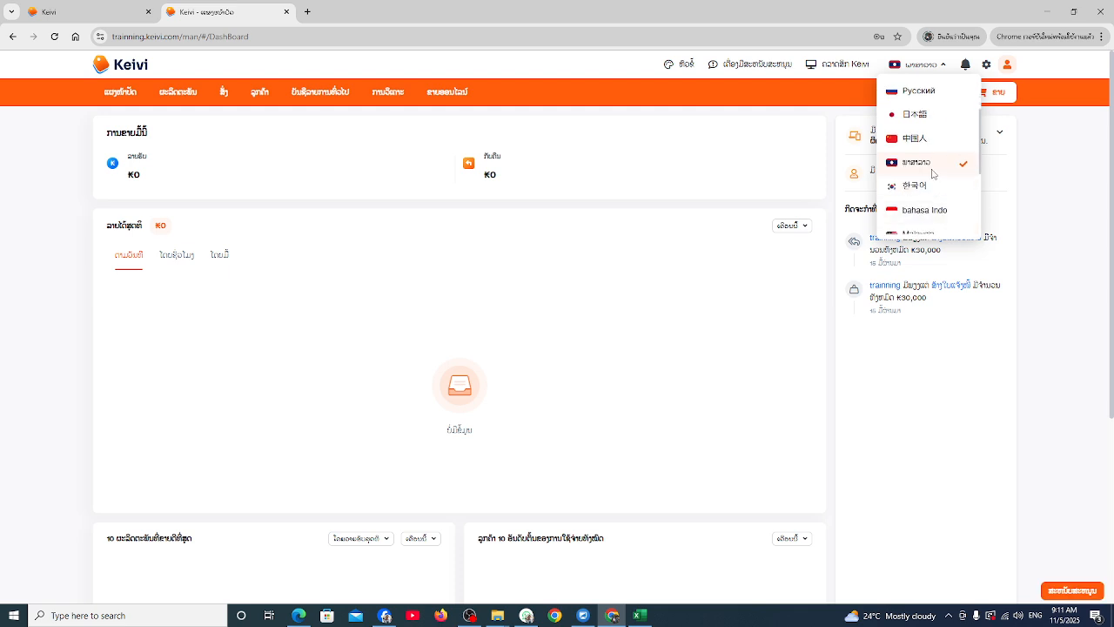
{"action": "left_click", "coordinate": [925, 167]}
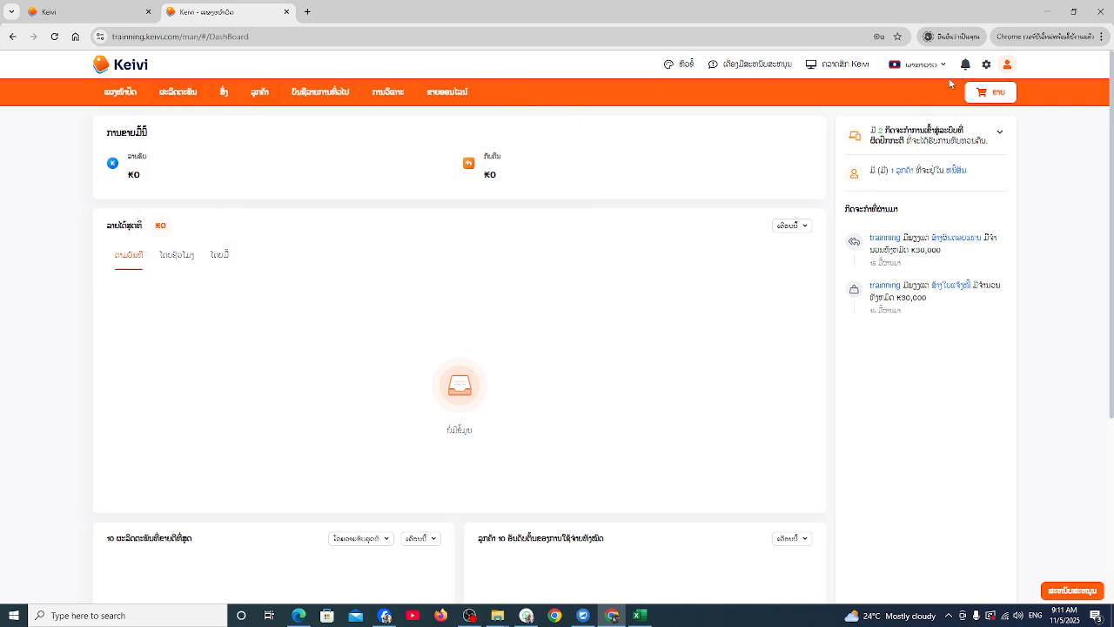
{"action": "left_click", "coordinate": [986, 66]}
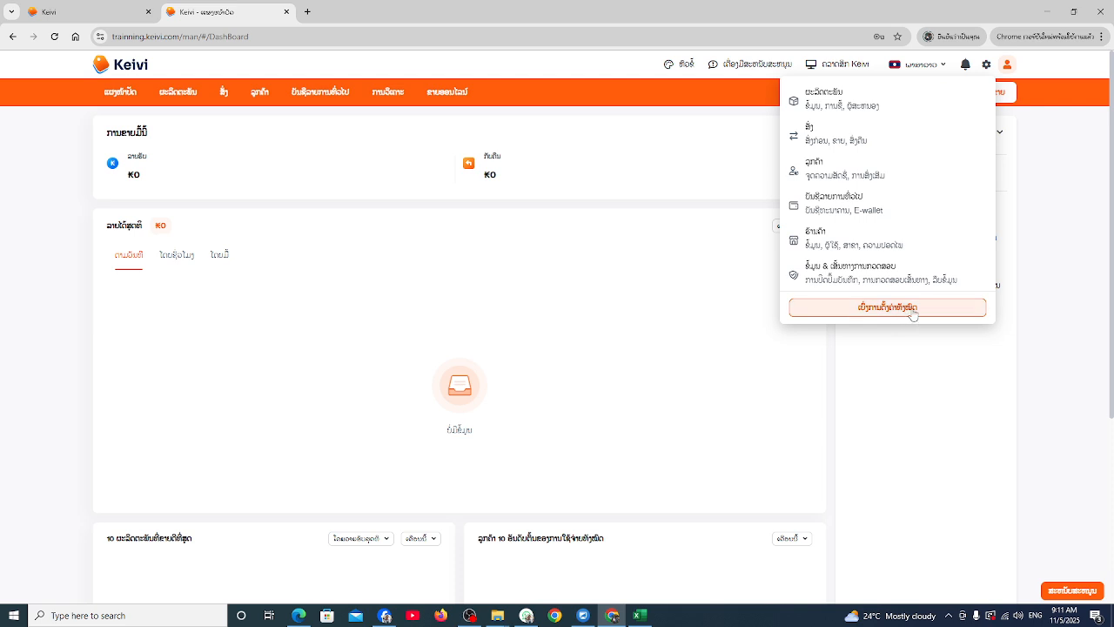
Go from the full settings page to User management to see the seven staff accounts
{"action": "left_click", "coordinate": [905, 312]}
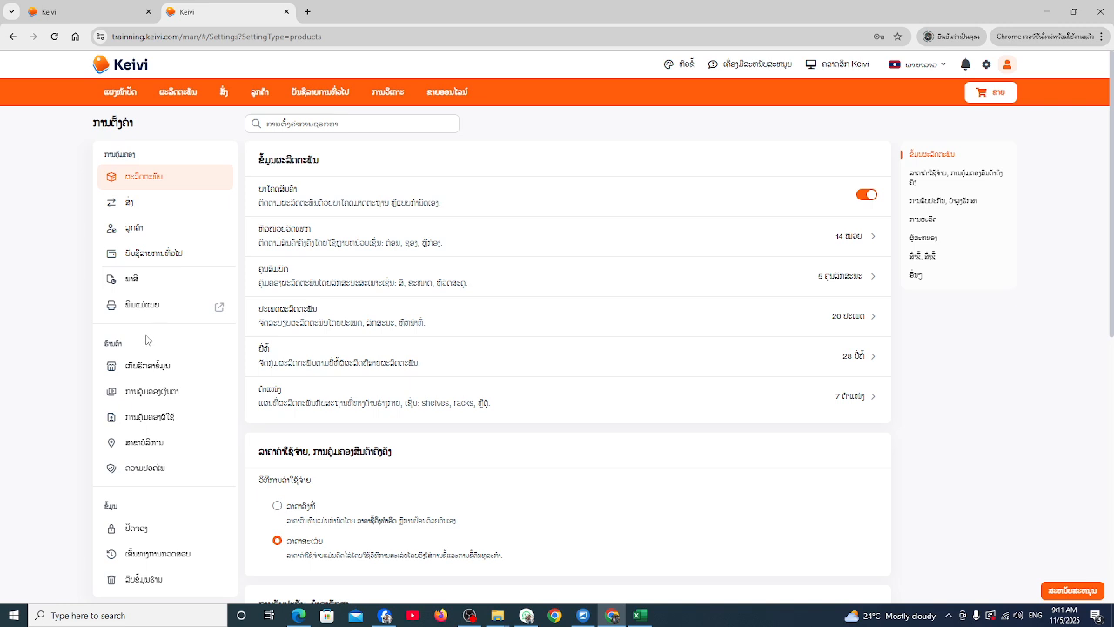
{"action": "scroll", "coordinate": [146, 344], "scroll_direction": "down", "scroll_amount": 1}
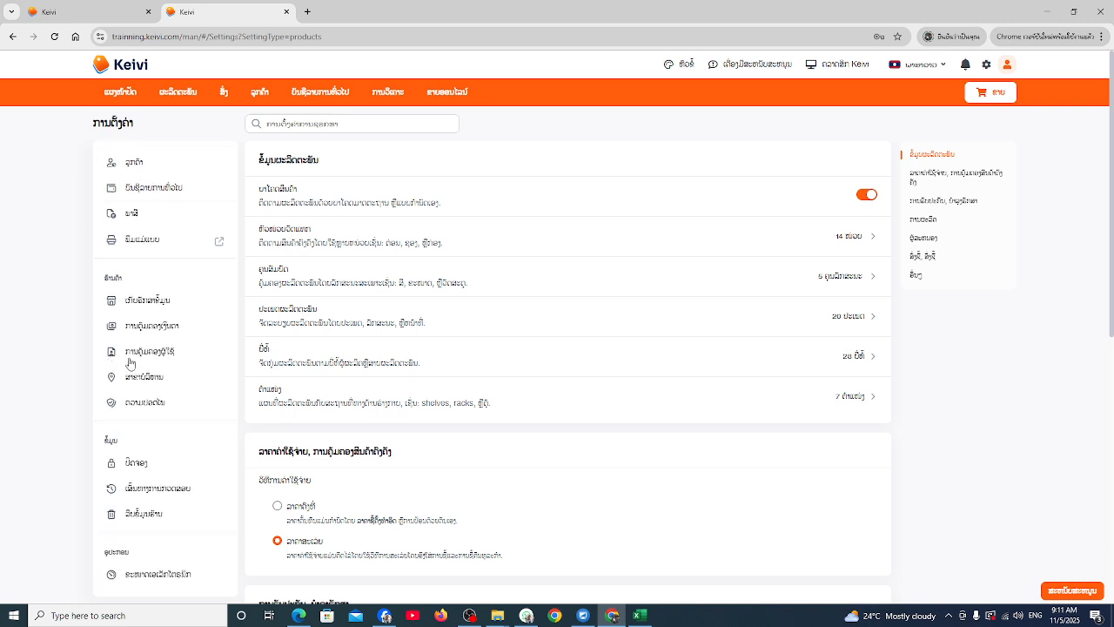
{"action": "left_click", "coordinate": [151, 353]}
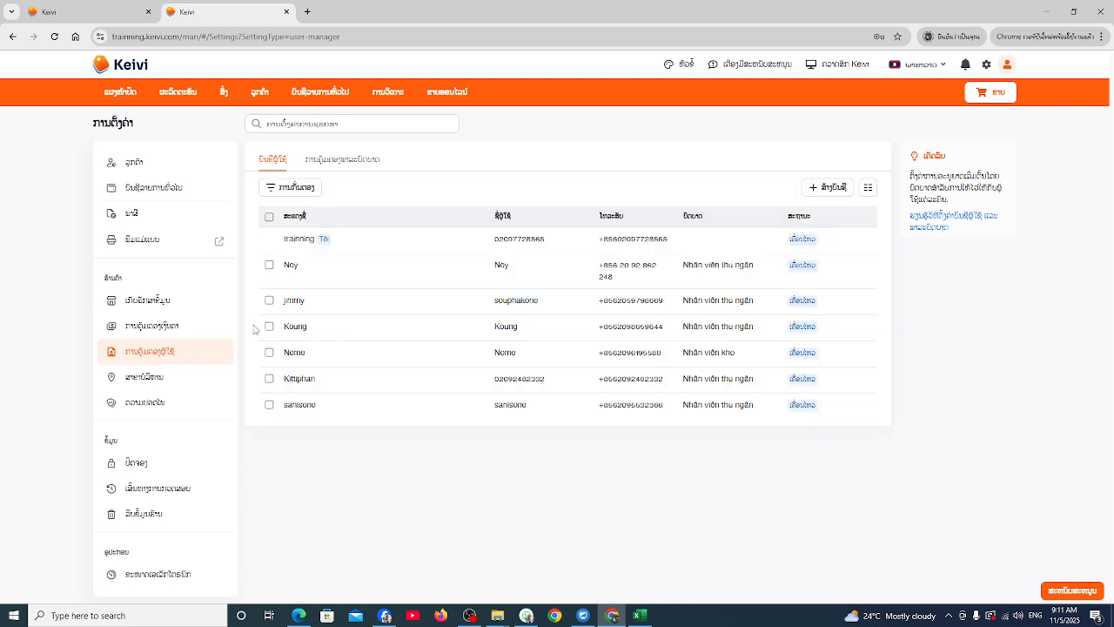
Start a new user, entering the staff member's name, the same name as username, and phone number
{"action": "left_click", "coordinate": [831, 188]}
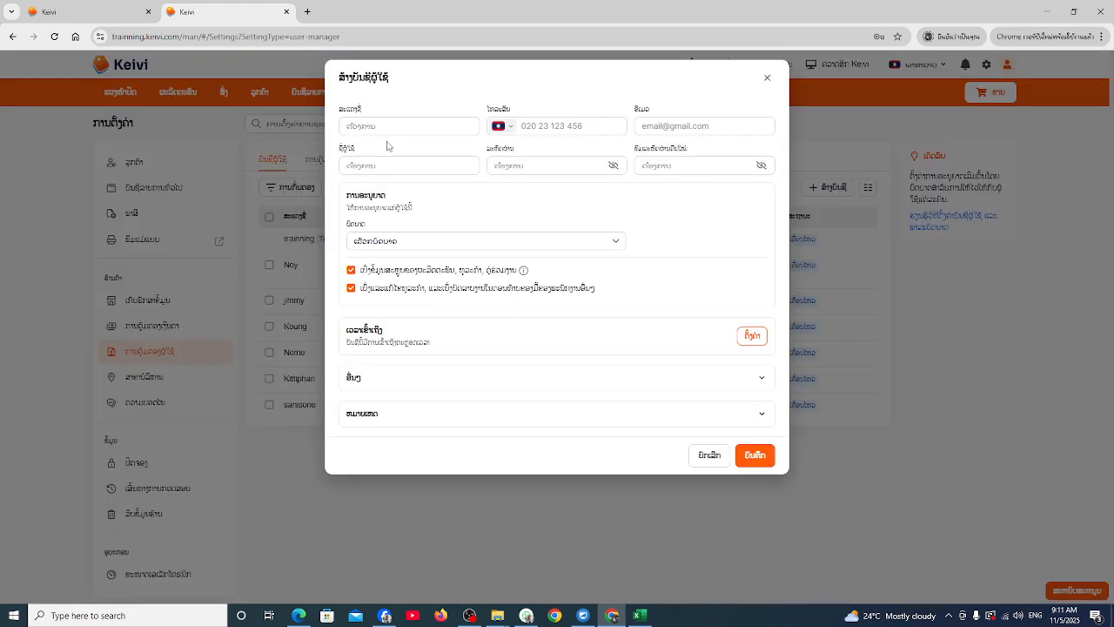
{"action": "left_click", "coordinate": [366, 129]}
{"action": "type", "text": "M"}
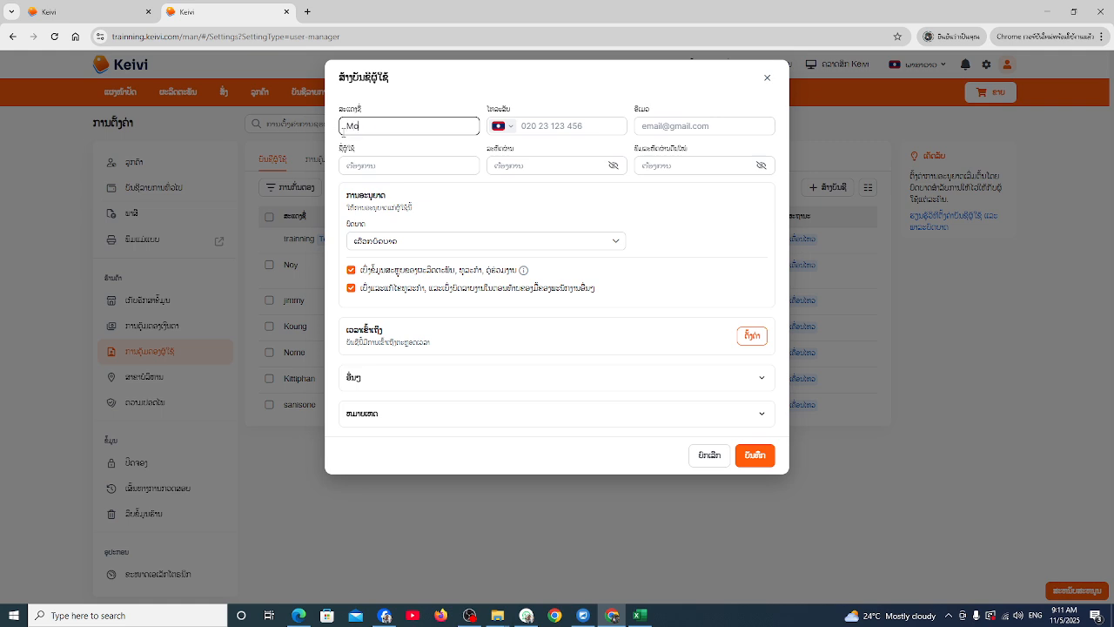
{"action": "type", "text": "o"}
{"action": "left_click_drag", "start_coordinate": [364, 126], "coordinate": [318, 131]}
{"action": "left_click", "coordinate": [388, 161]}
{"action": "key", "text": "ctrl+v"}
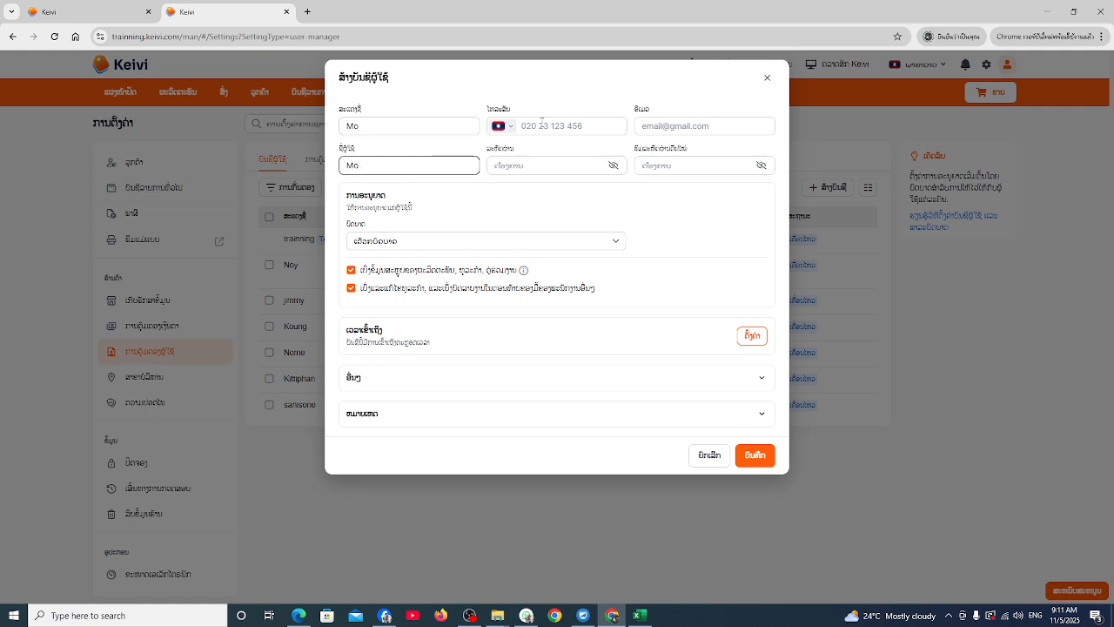
{"action": "left_click", "coordinate": [541, 124]}
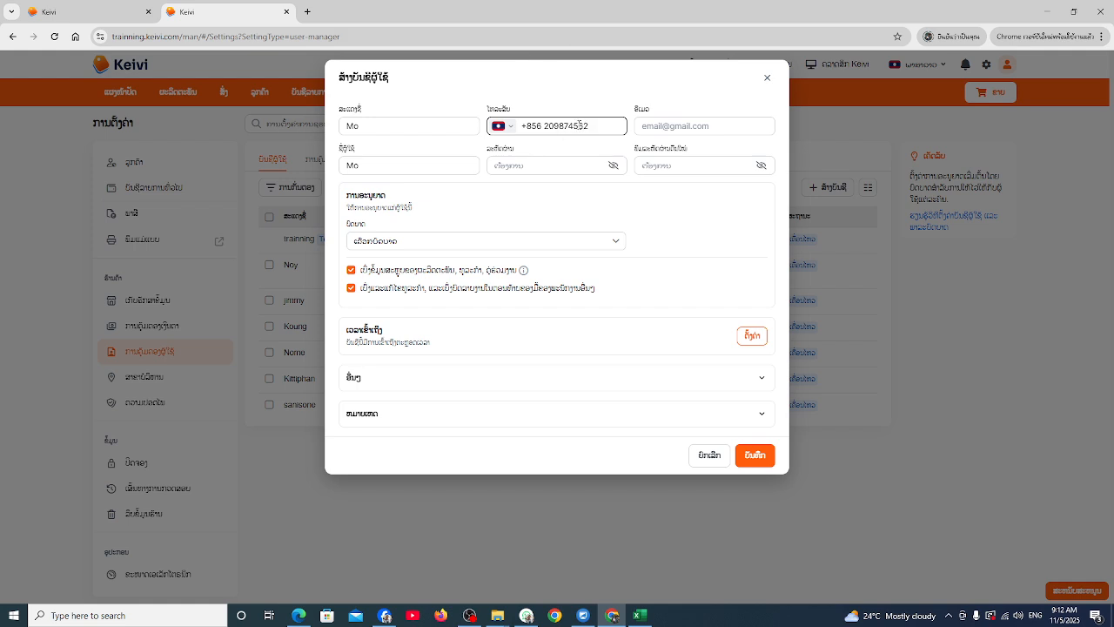
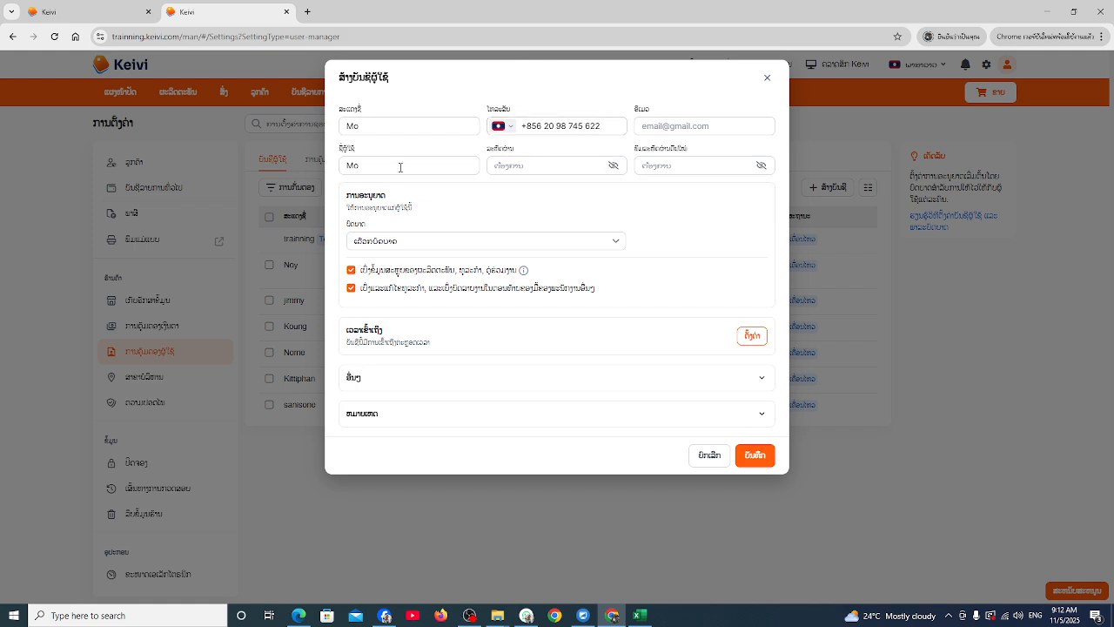
Type the new user's password visibly, then copy it into the Confirm Password field
{"action": "left_click", "coordinate": [511, 168]}
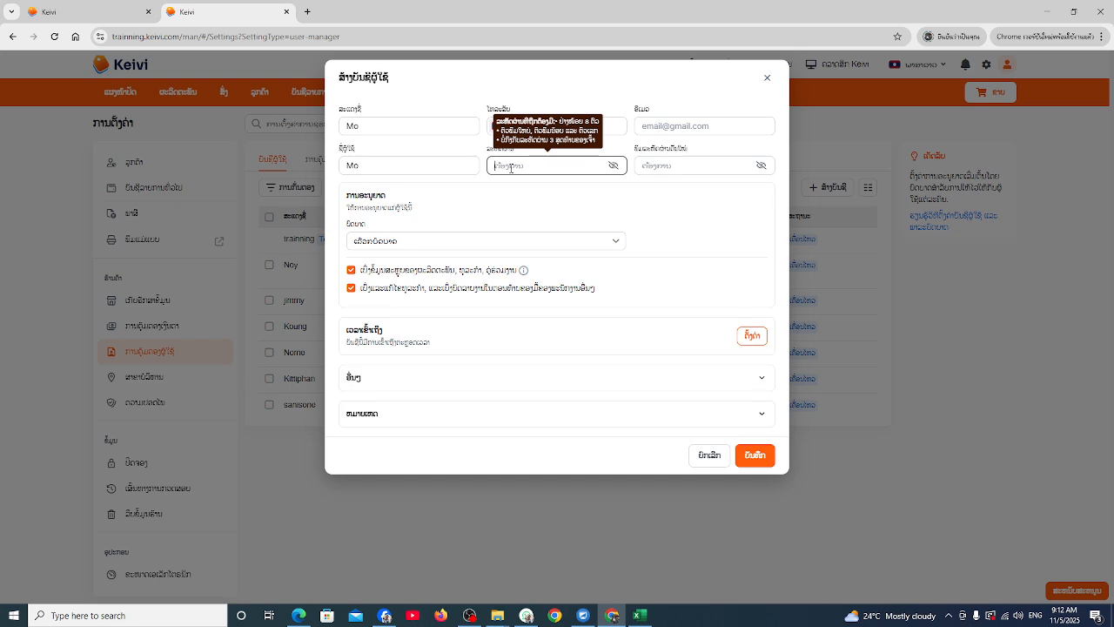
{"action": "type", "text": "1"}
{"action": "key", "text": "BackSpace"}
{"action": "left_click", "coordinate": [614, 165]}
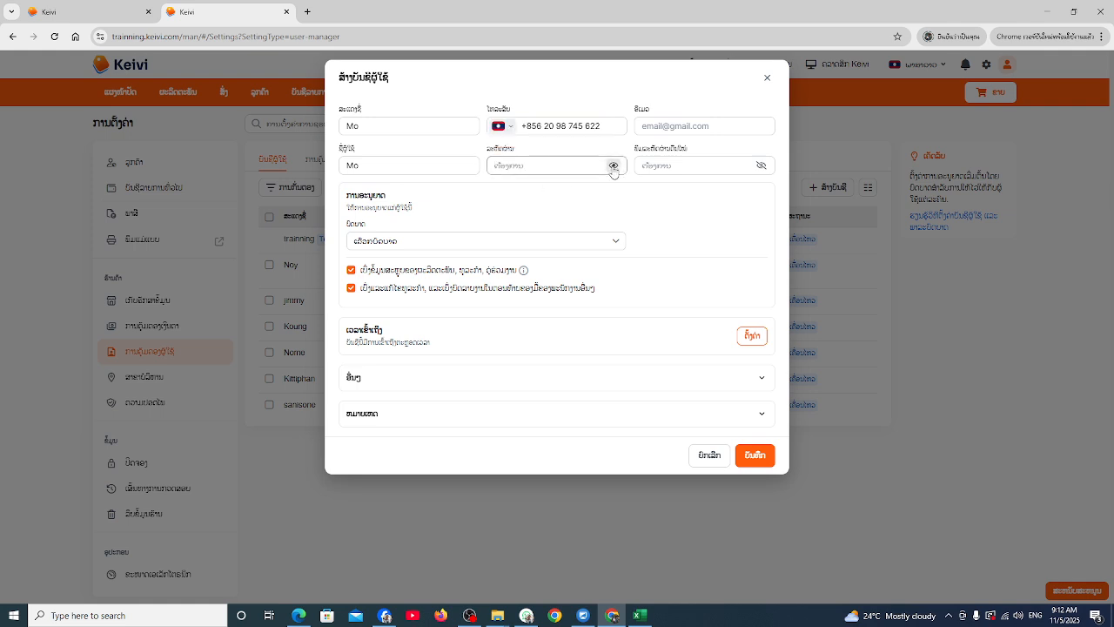
{"action": "left_click", "coordinate": [761, 166]}
{"action": "left_click", "coordinate": [532, 168]}
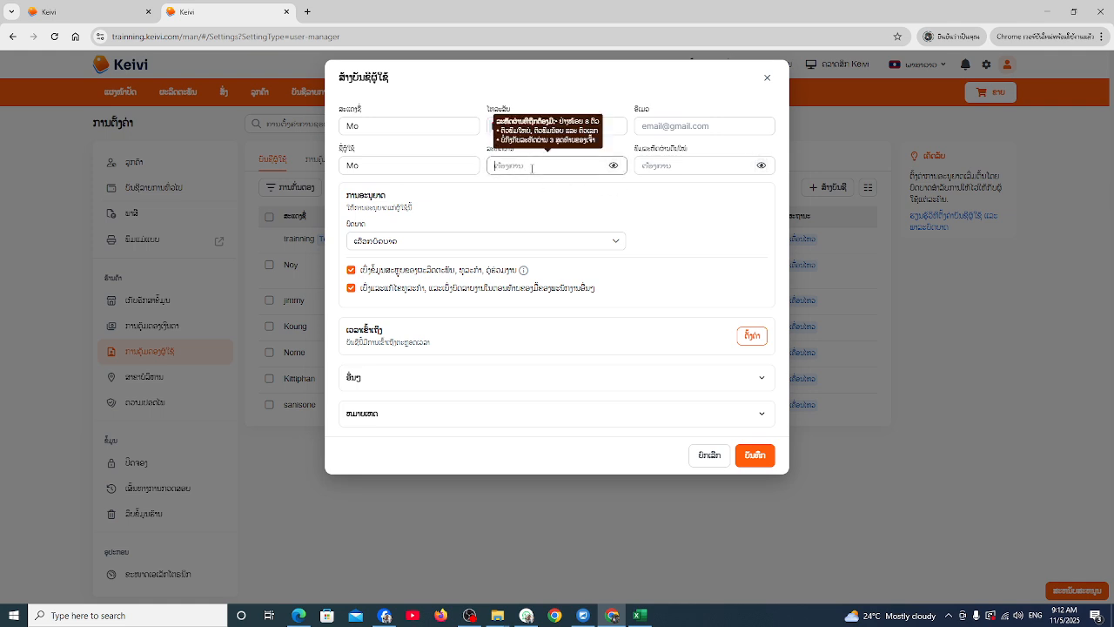
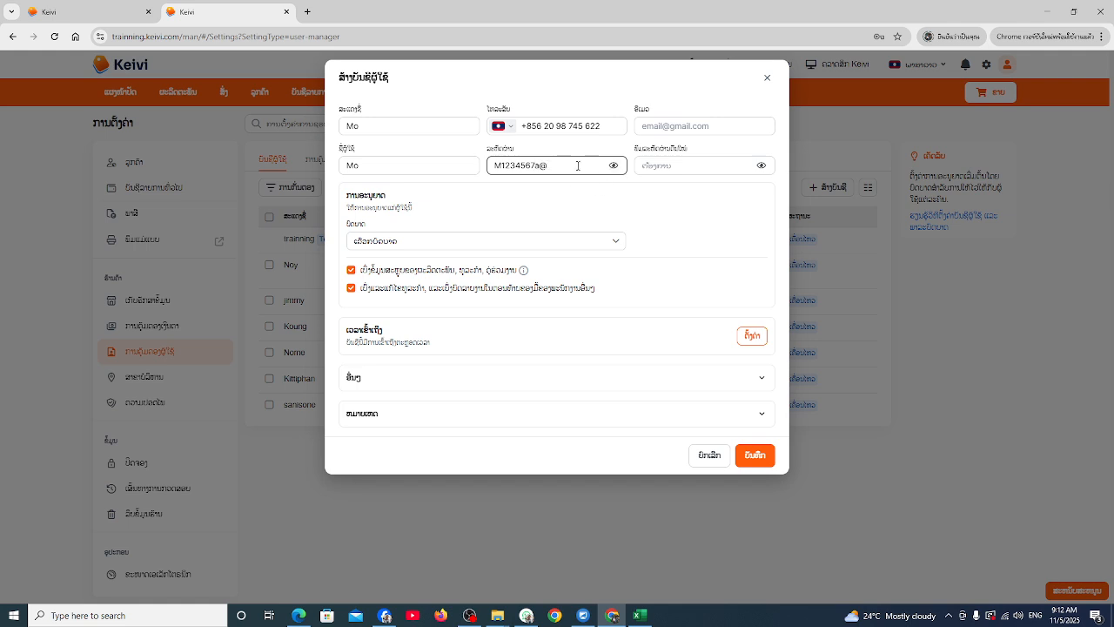
{"action": "left_click_drag", "start_coordinate": [577, 165], "coordinate": [488, 172]}
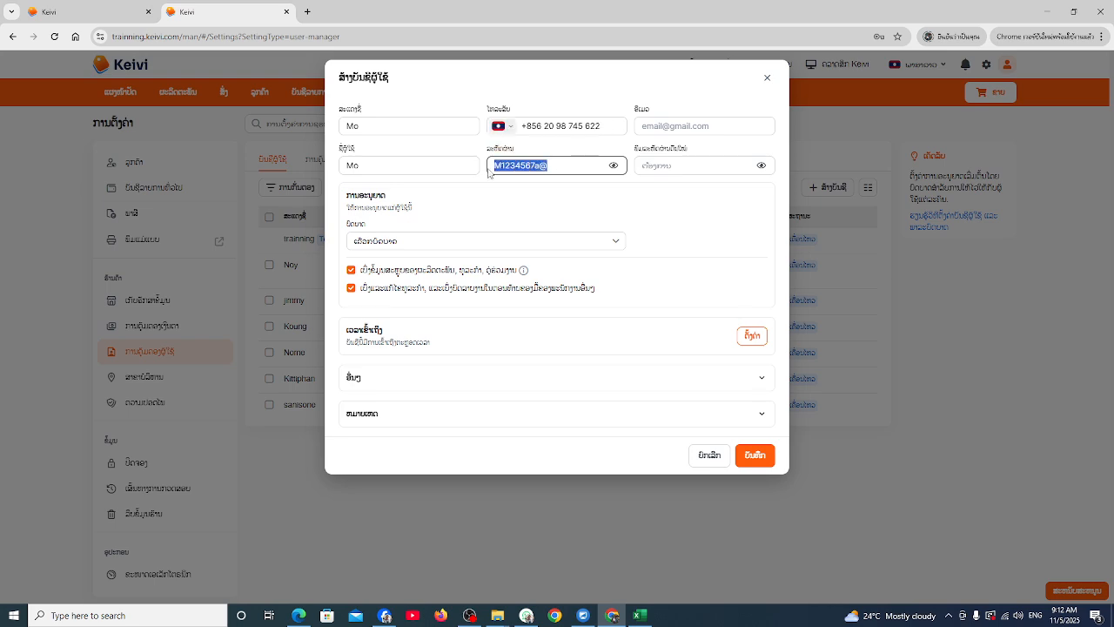
{"action": "left_click", "coordinate": [669, 166]}
{"action": "key", "text": "ctrl+v"}
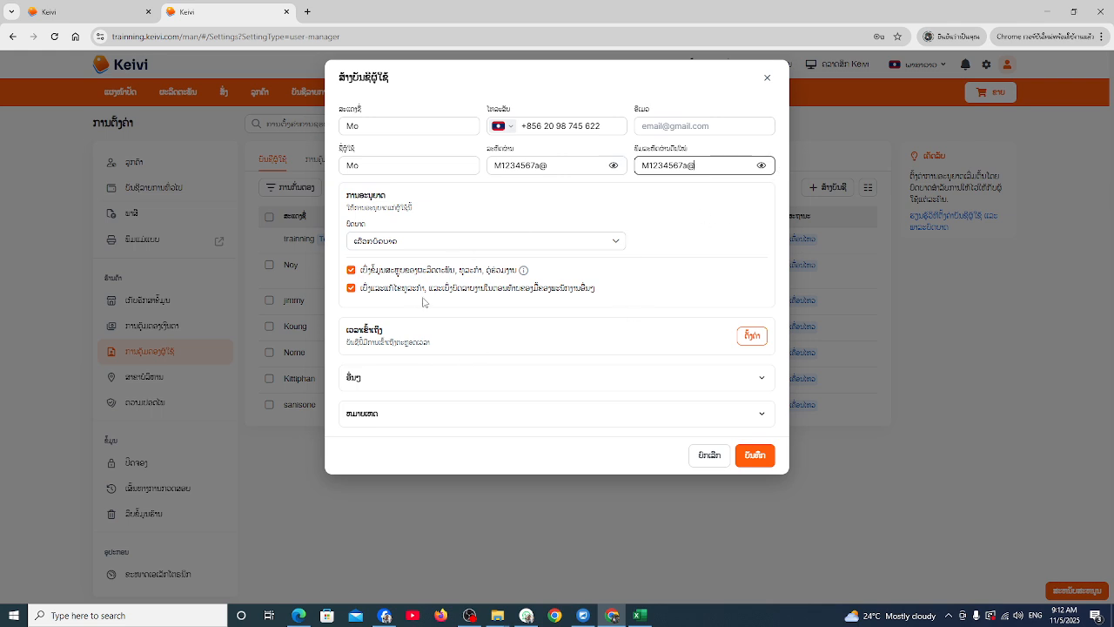
Choose the cashier role Nhân viên thu ngân and tick the permission option
{"action": "left_click", "coordinate": [616, 241]}
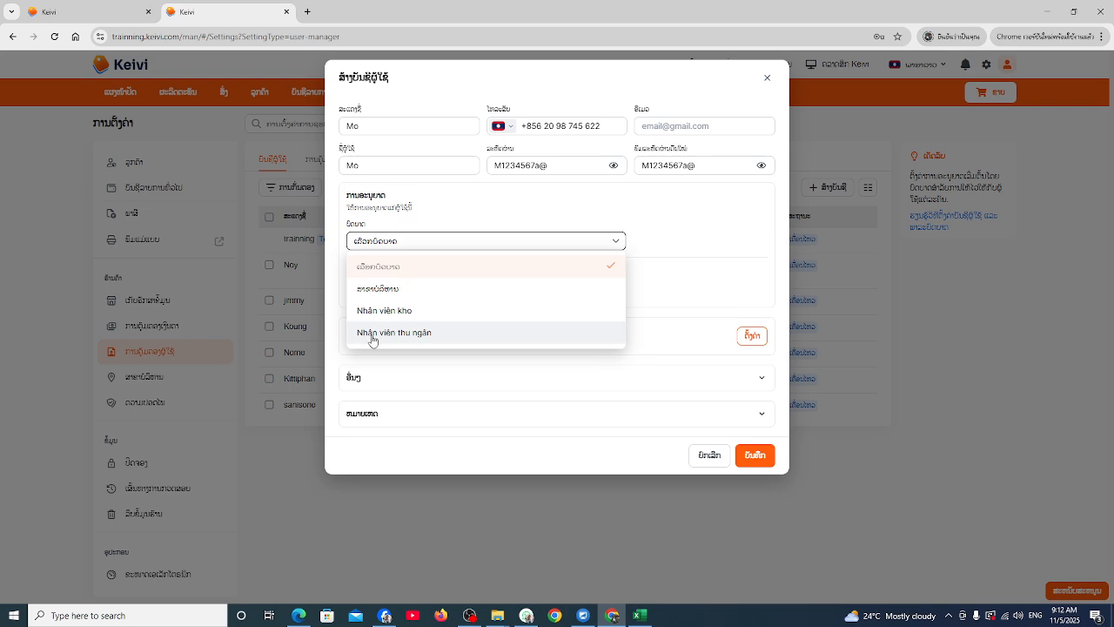
{"action": "left_click", "coordinate": [423, 337]}
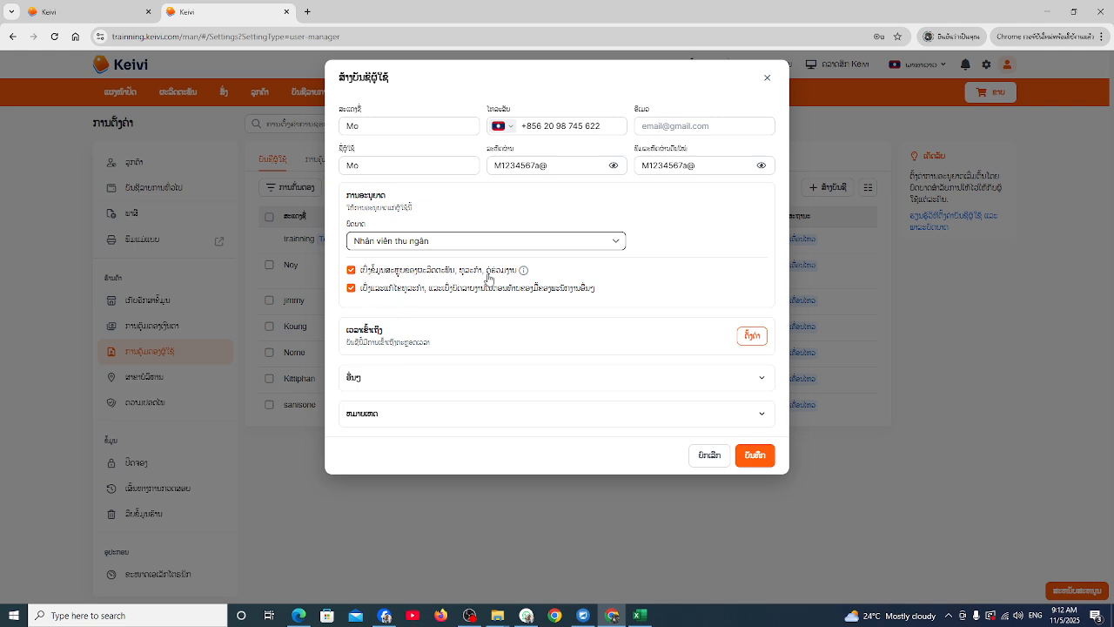
{"action": "left_click", "coordinate": [352, 273]}
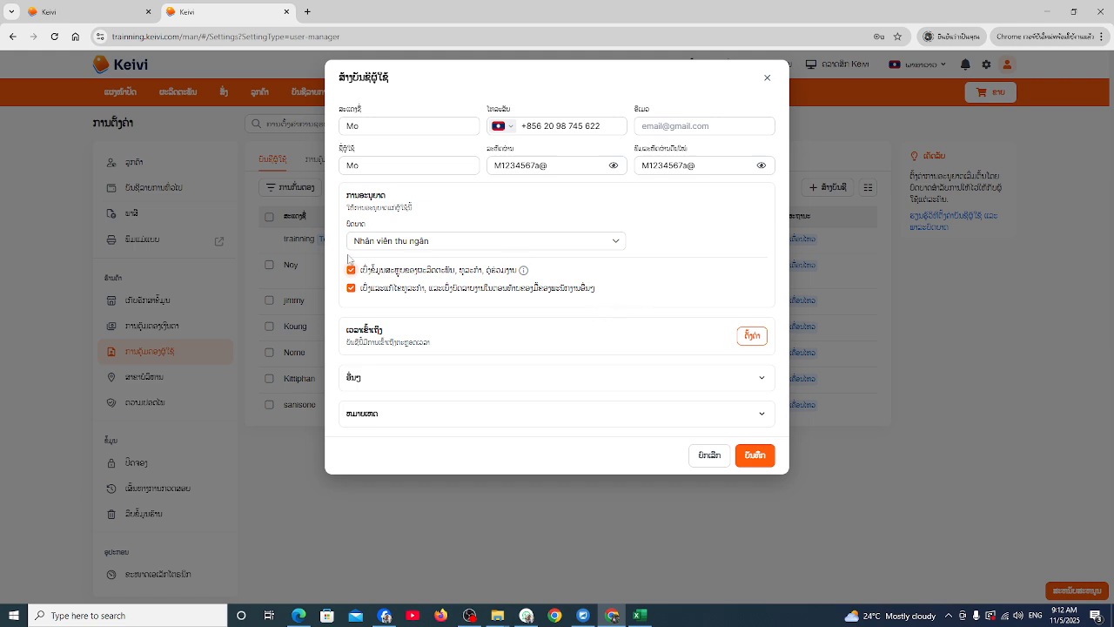
Save the new cashier account, decline the browser's password offer, and open the account menu
{"action": "left_click", "coordinate": [754, 457]}
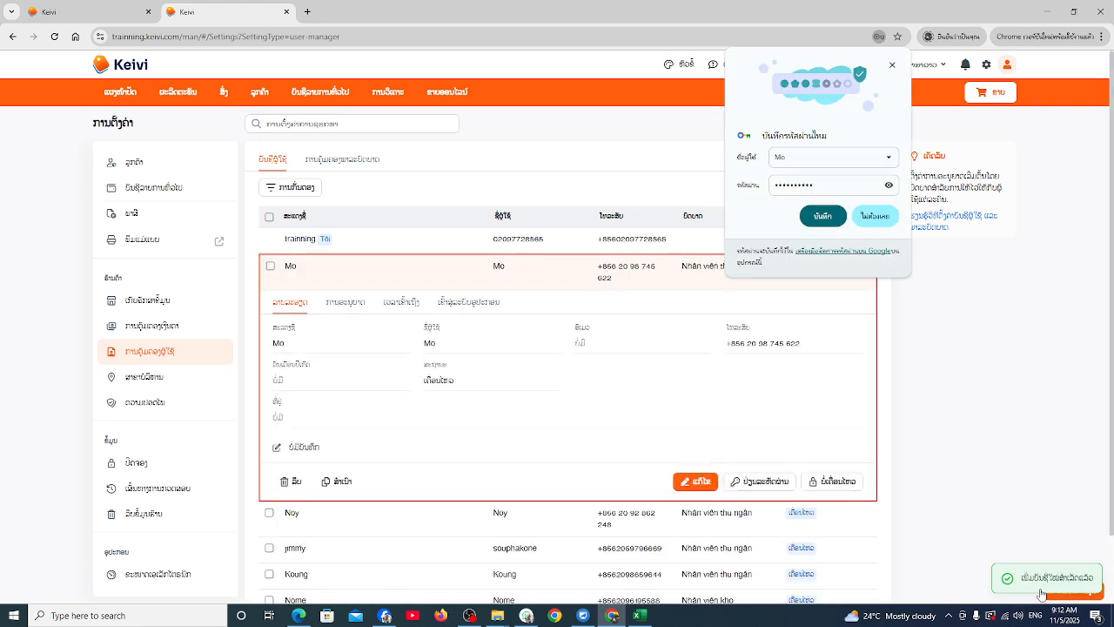
{"action": "left_click", "coordinate": [892, 66]}
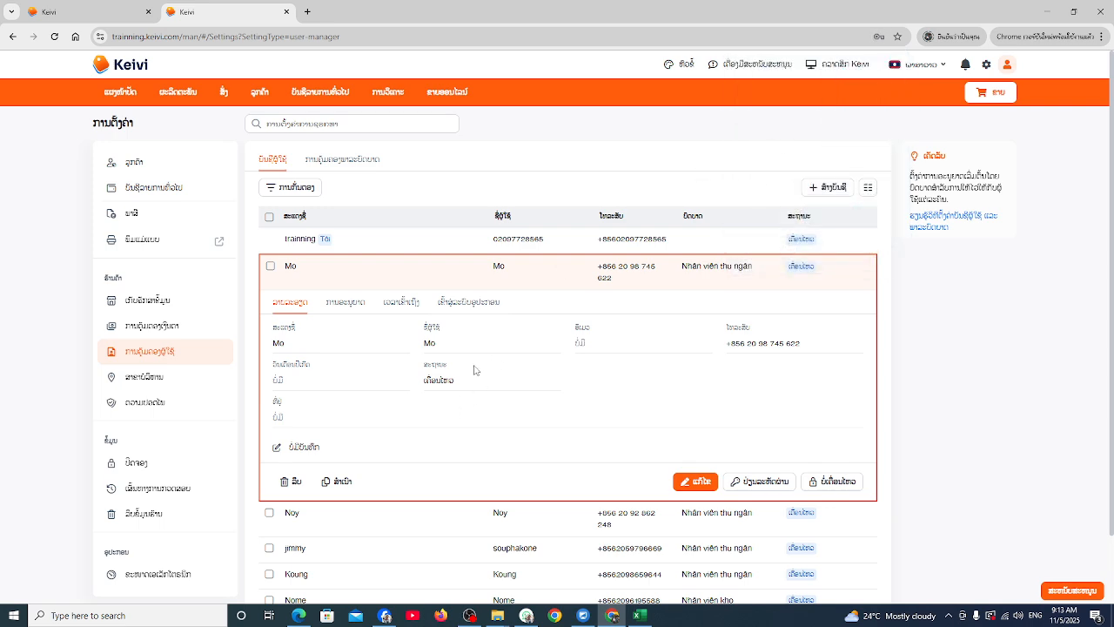
{"action": "left_click", "coordinate": [1007, 66]}
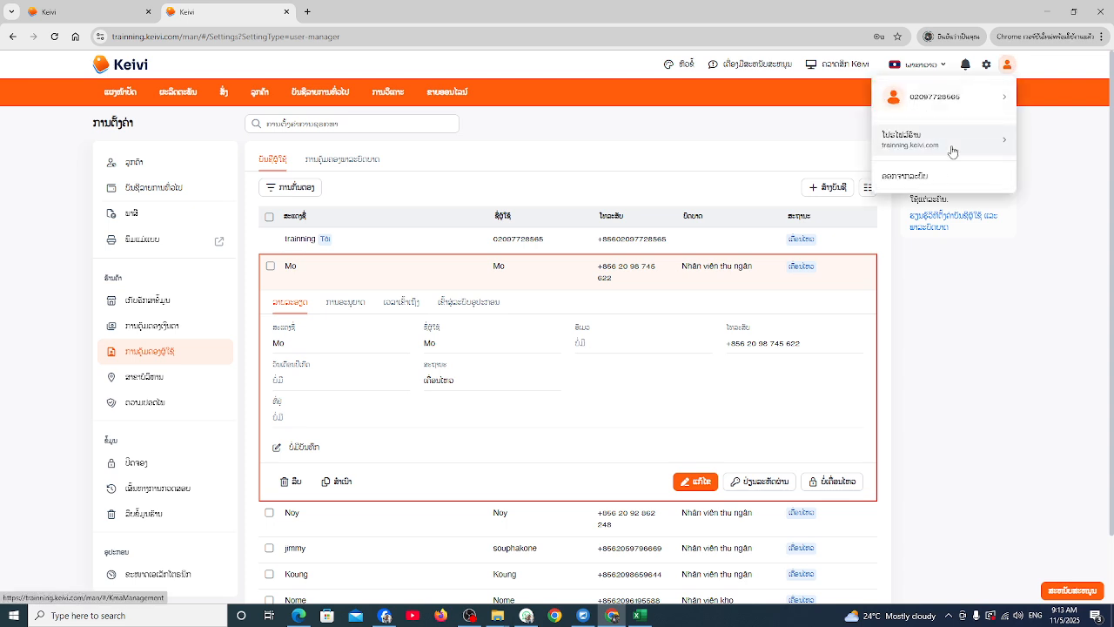
Log out, then sign in to the sales screen with the new cashier's username and password
{"action": "left_click", "coordinate": [916, 181]}
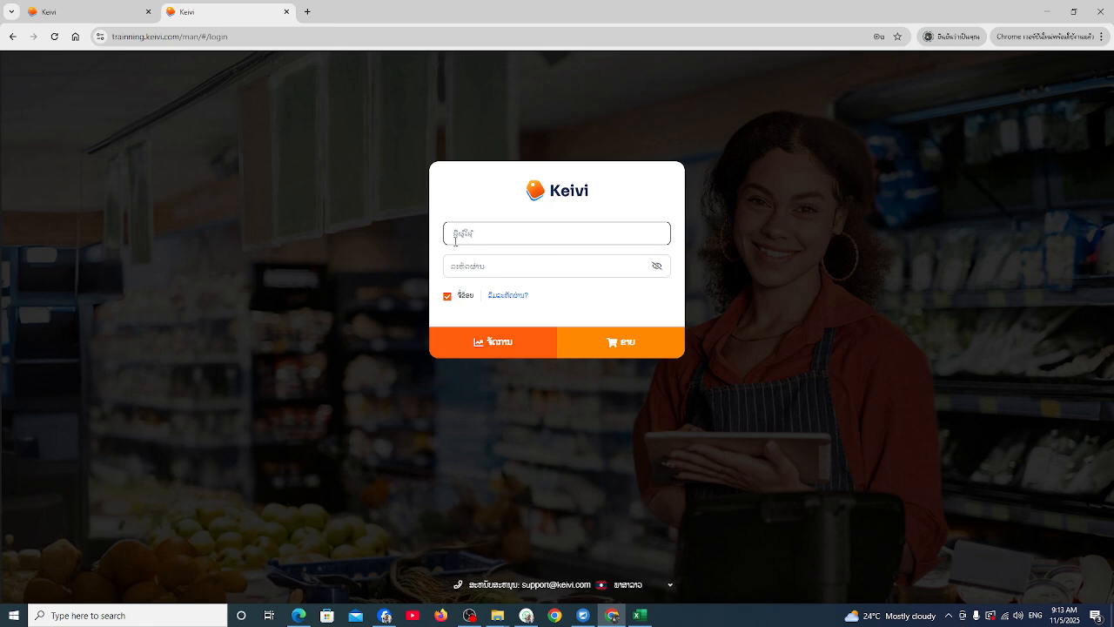
{"action": "type", "text": "Mo"}
{"action": "left_click", "coordinate": [470, 261]}
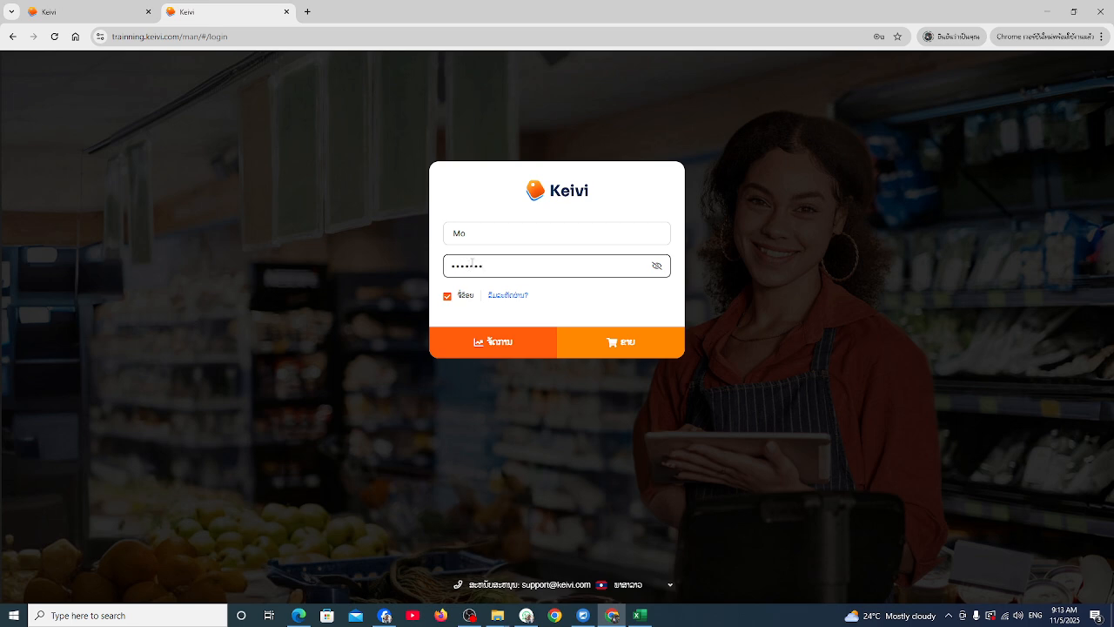
{"action": "left_click", "coordinate": [656, 267]}
{"action": "left_click", "coordinate": [614, 343]}
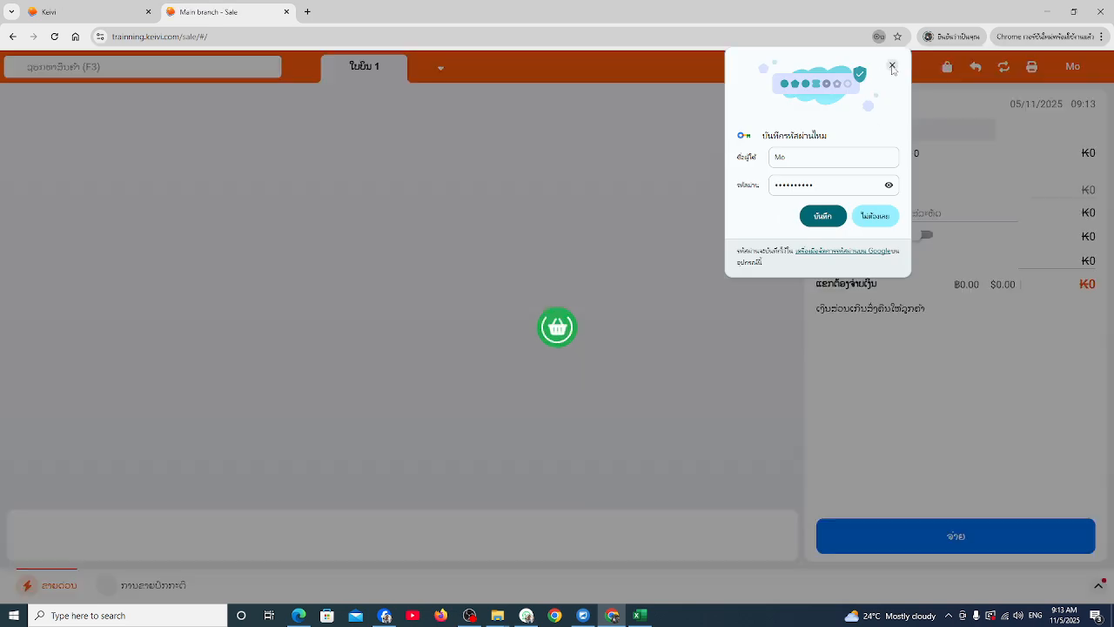
Dismiss the save-password offer and step through the sales-screen tour until it closes
{"action": "left_click", "coordinate": [888, 68]}
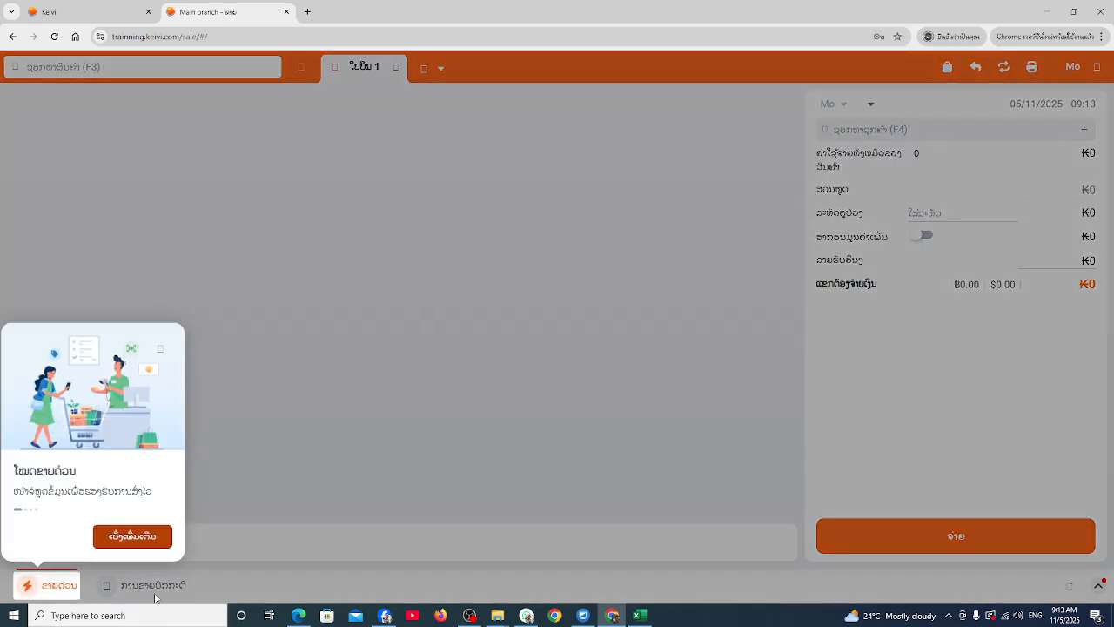
{"action": "left_click", "coordinate": [139, 537]}
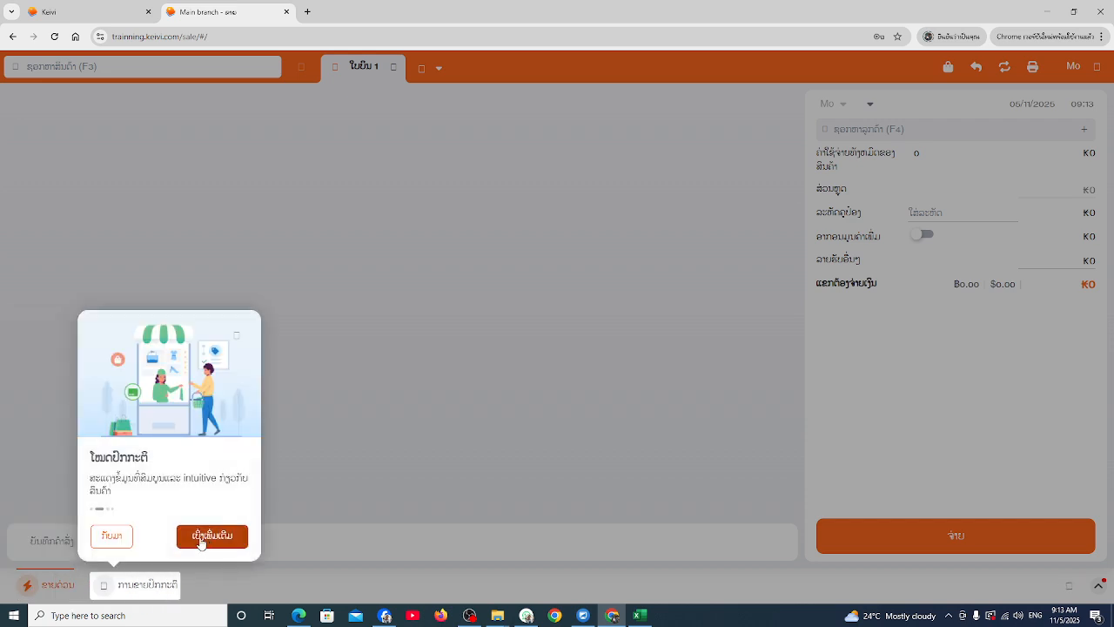
{"action": "left_click", "coordinate": [205, 537]}
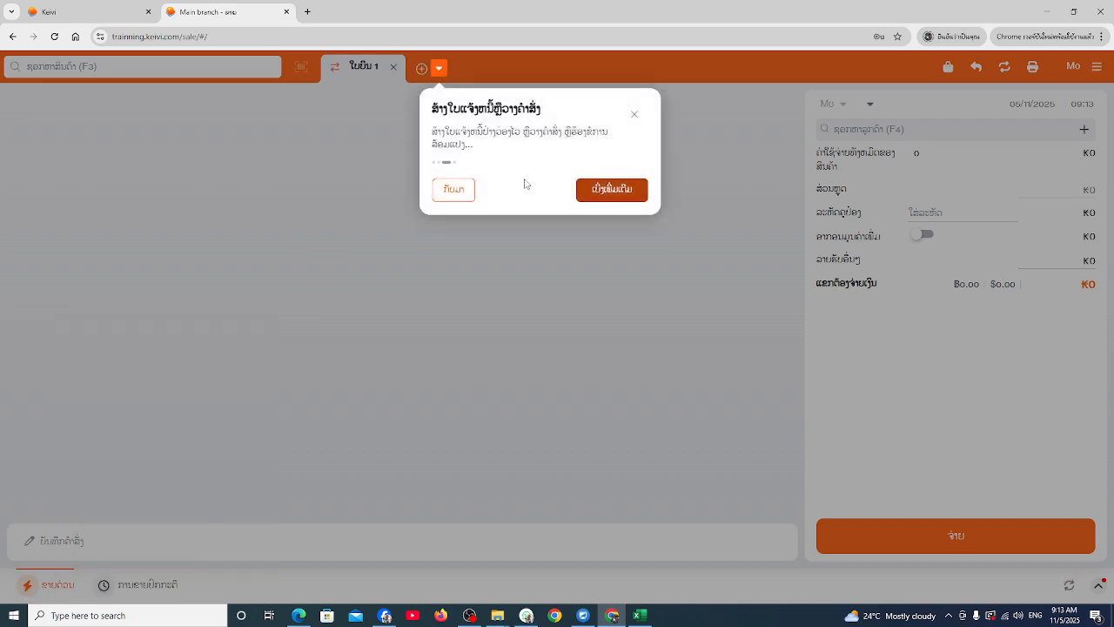
{"action": "left_click", "coordinate": [622, 190]}
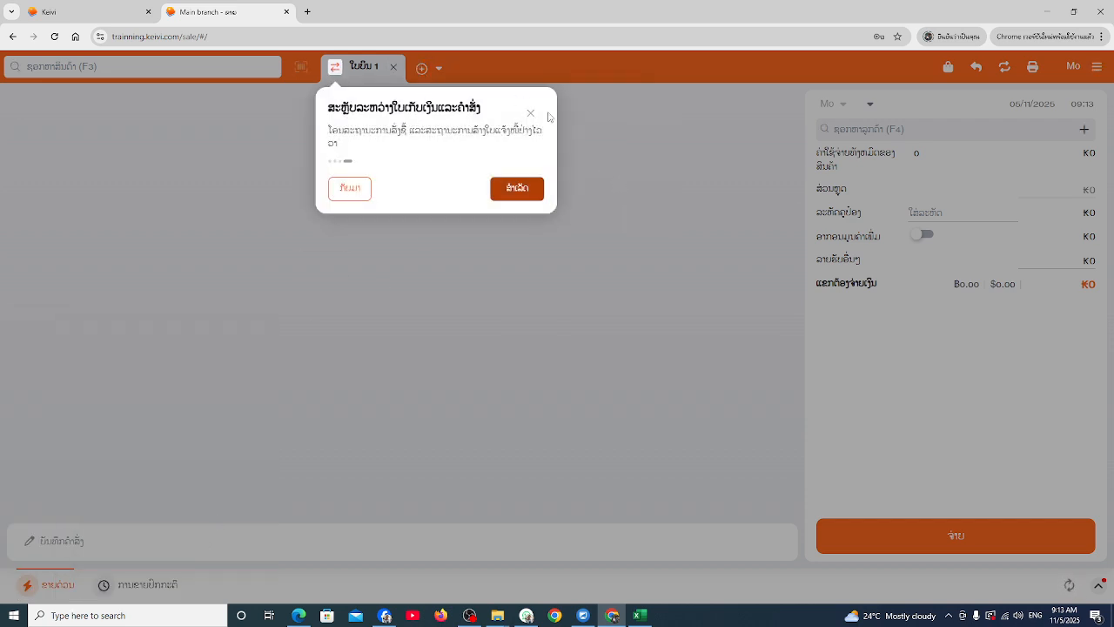
{"action": "left_click", "coordinate": [529, 116]}
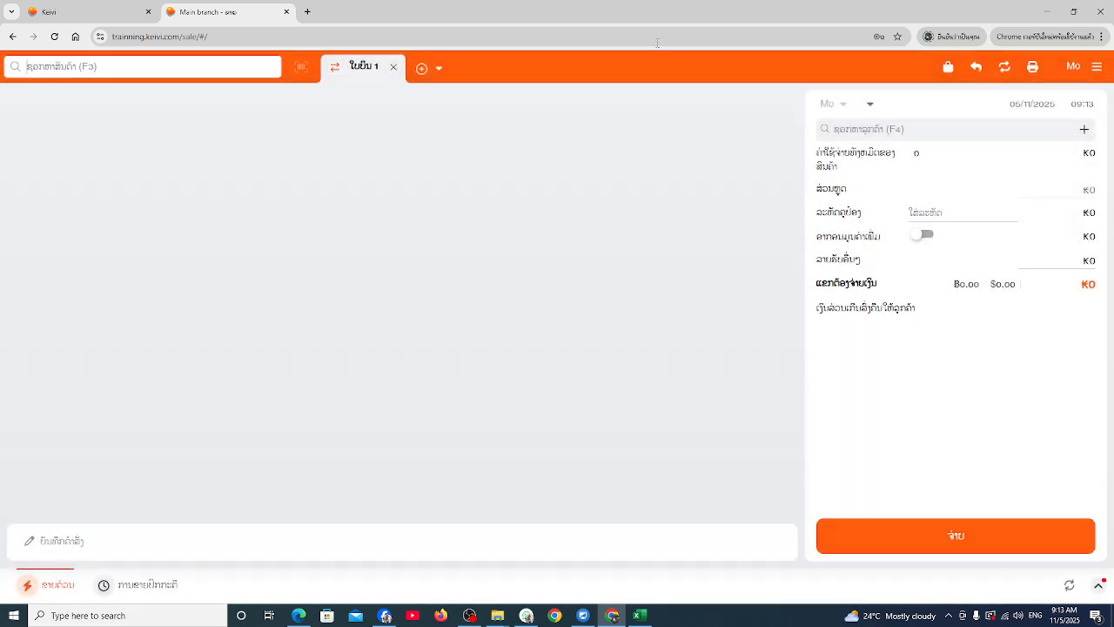
Sync the data, view the regular-sale product grid, and head to Manage via the main menu
{"action": "left_click", "coordinate": [1006, 68]}
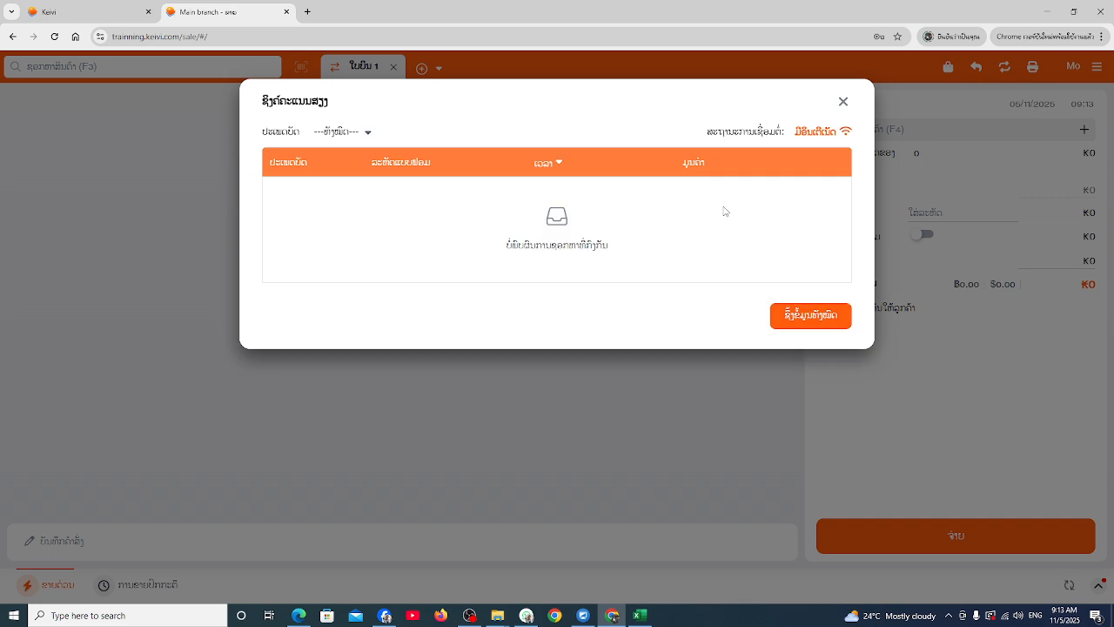
{"action": "left_click", "coordinate": [795, 320]}
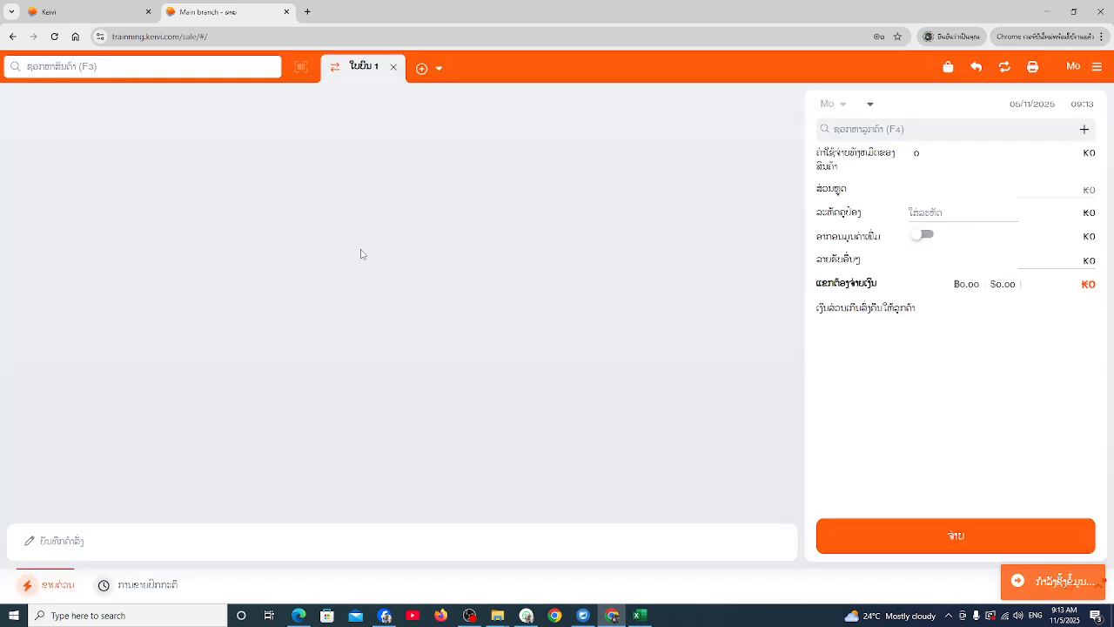
{"action": "left_click", "coordinate": [159, 590]}
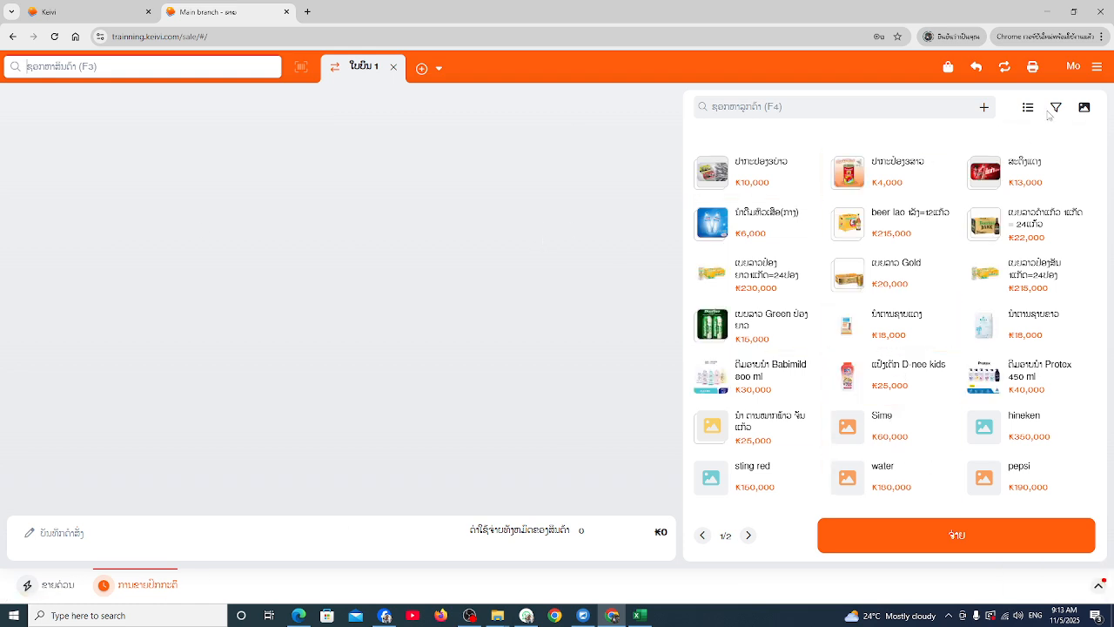
{"action": "left_click", "coordinate": [1097, 69]}
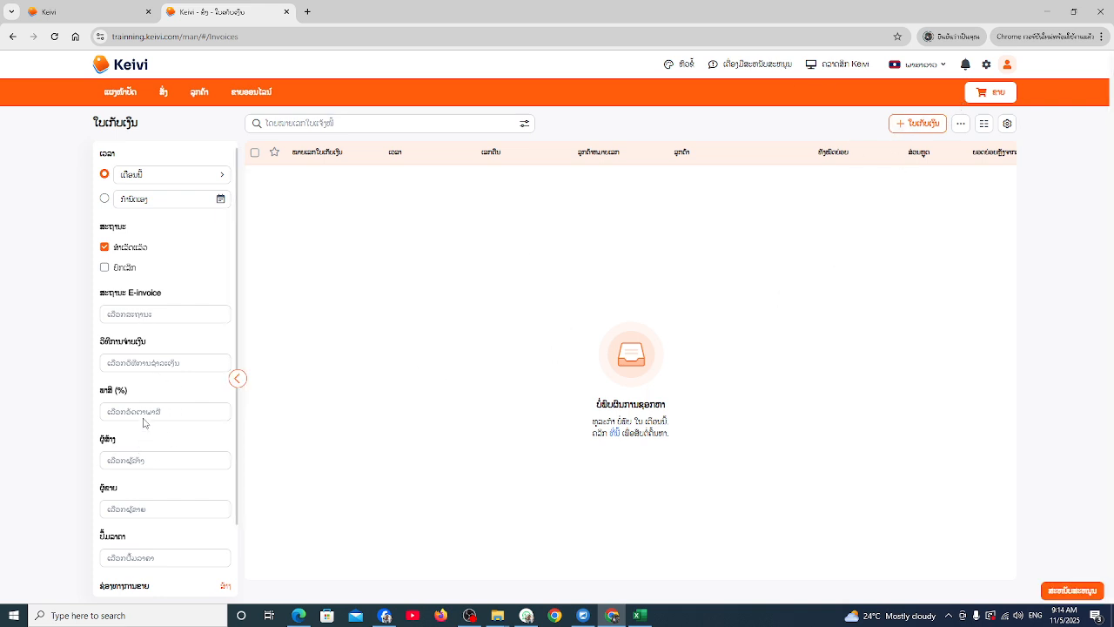
{"action": "scroll", "coordinate": [144, 422], "scroll_direction": "down", "scroll_amount": 2}
{"action": "left_click", "coordinate": [139, 337]}
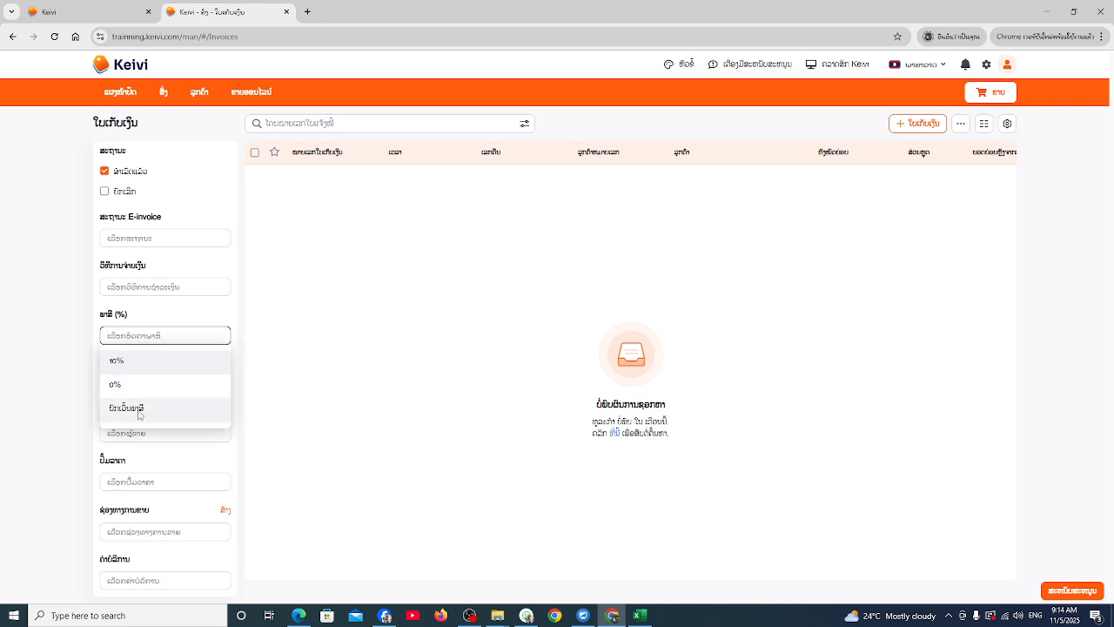
{"action": "left_click", "coordinate": [390, 324]}
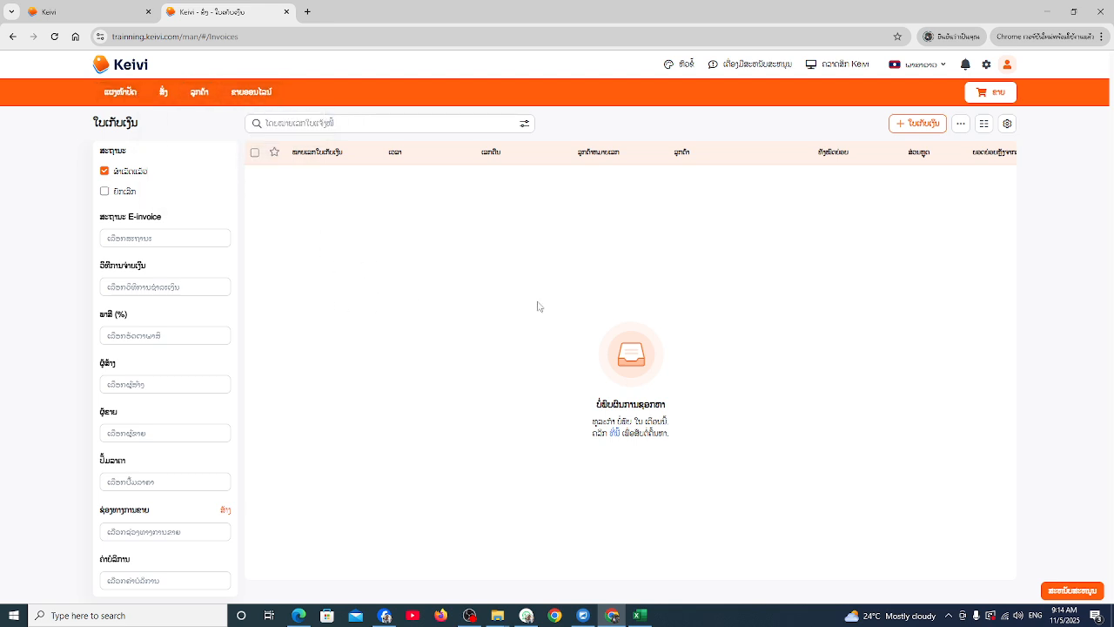
Return from the empty invoice list to the Main branch sales screen
{"action": "left_click", "coordinate": [1001, 94]}
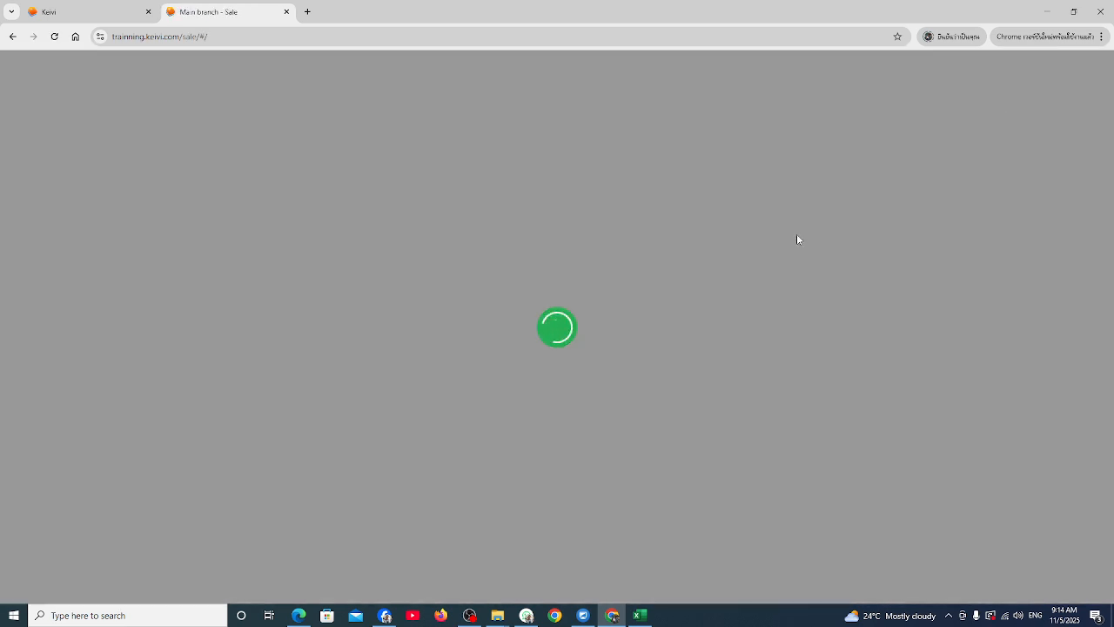